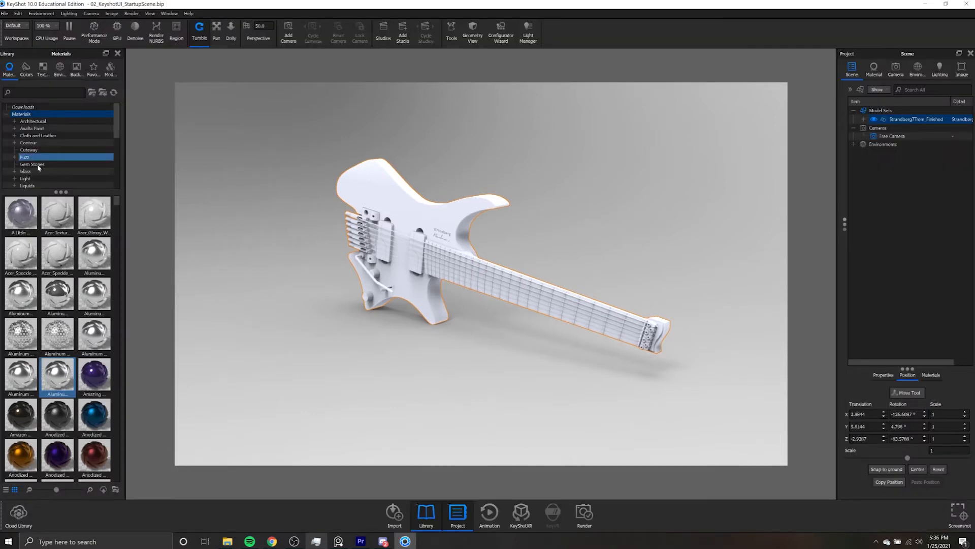
Examine the unpainted white guitar model from several angles and distances in the real-time view.
{"action": "left_click", "coordinate": [226, 236]}
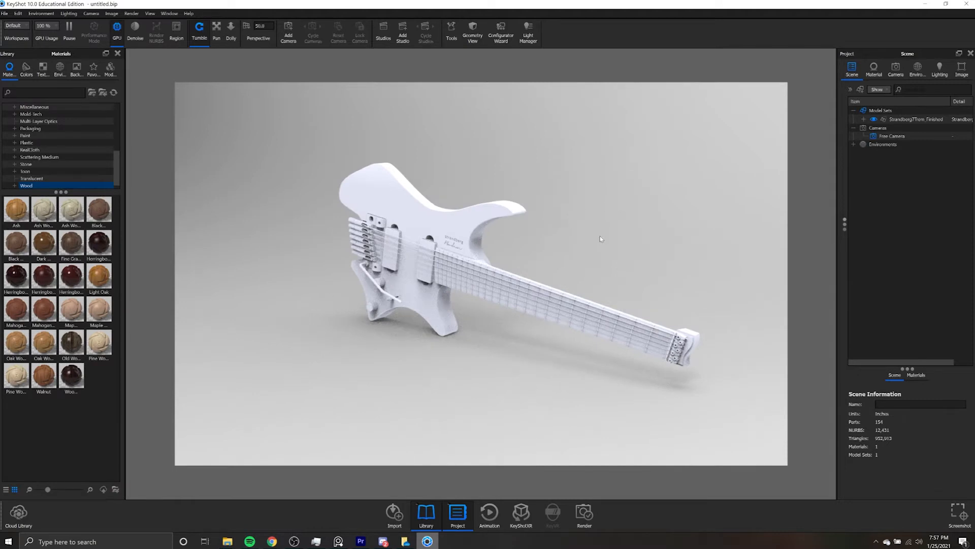
{"action": "left_click_drag", "start_coordinate": [600, 240], "coordinate": [546, 240]}
{"action": "scroll", "coordinate": [546, 240], "scroll_direction": "up", "scroll_amount": 2}
{"action": "scroll", "coordinate": [481, 272], "scroll_direction": "up", "scroll_amount": 5}
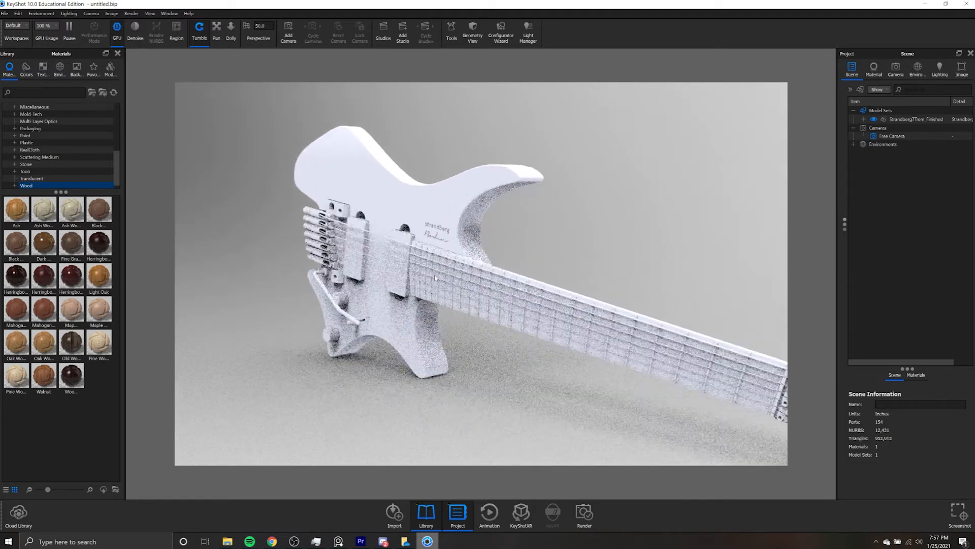
{"action": "scroll", "coordinate": [481, 272], "scroll_direction": "up", "scroll_amount": 2}
{"action": "scroll", "coordinate": [481, 273], "scroll_direction": "down", "scroll_amount": 5}
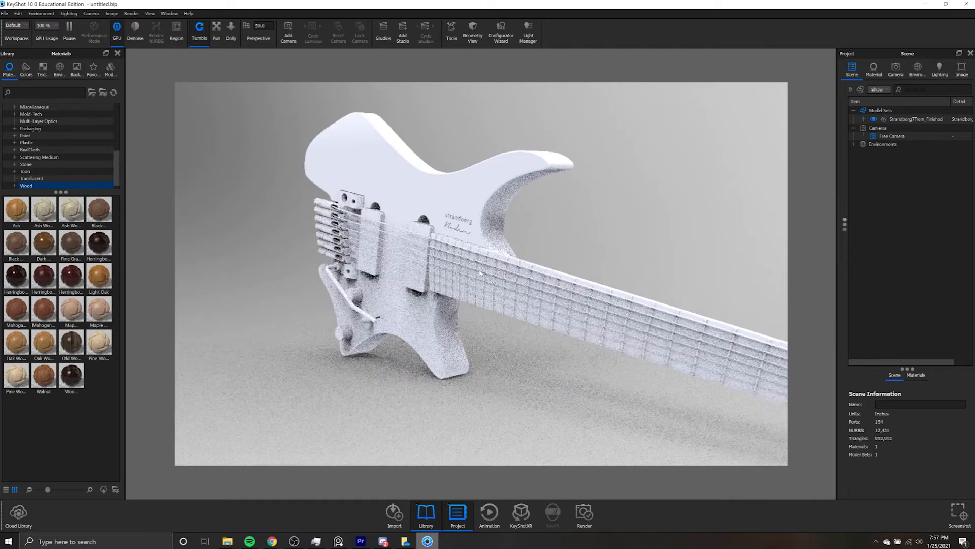
{"action": "left_click_drag", "start_coordinate": [480, 273], "coordinate": [503, 286]}
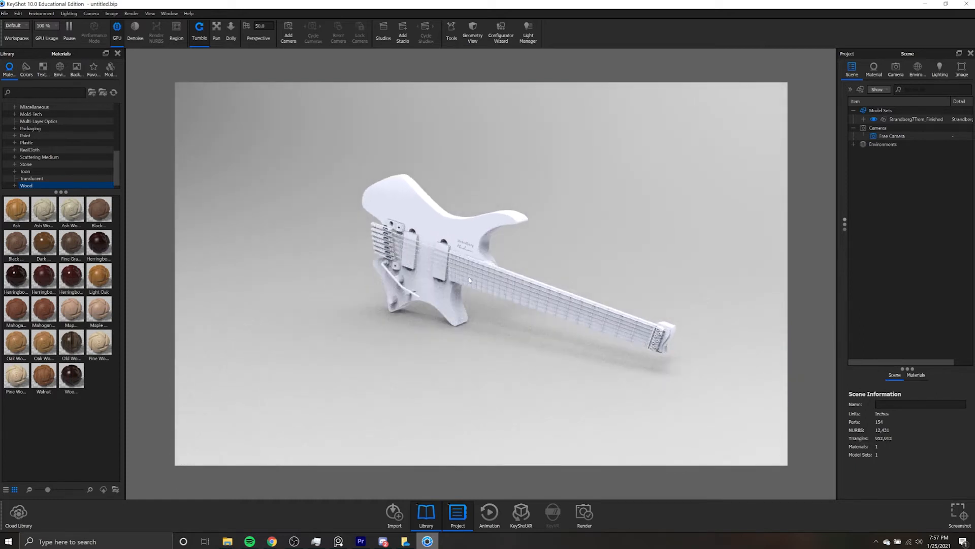
{"action": "scroll", "coordinate": [469, 279], "scroll_direction": "up", "scroll_amount": 3}
{"action": "scroll", "coordinate": [471, 279], "scroll_direction": "down", "scroll_amount": 2}
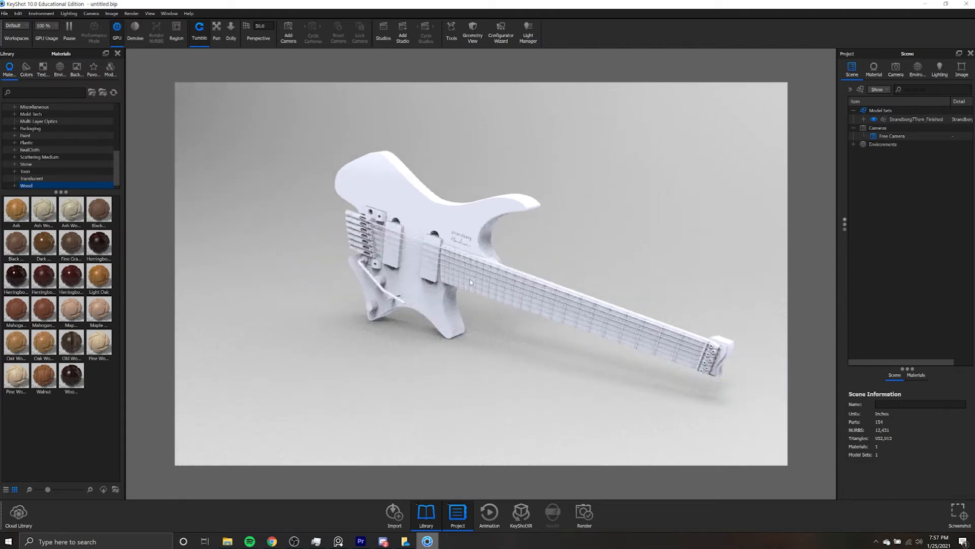
{"action": "scroll", "coordinate": [470, 279], "scroll_direction": "up", "scroll_amount": 2}
{"action": "scroll", "coordinate": [471, 279], "scroll_direction": "down", "scroll_amount": 4}
{"action": "left_click_drag", "start_coordinate": [471, 279], "coordinate": [442, 273]}
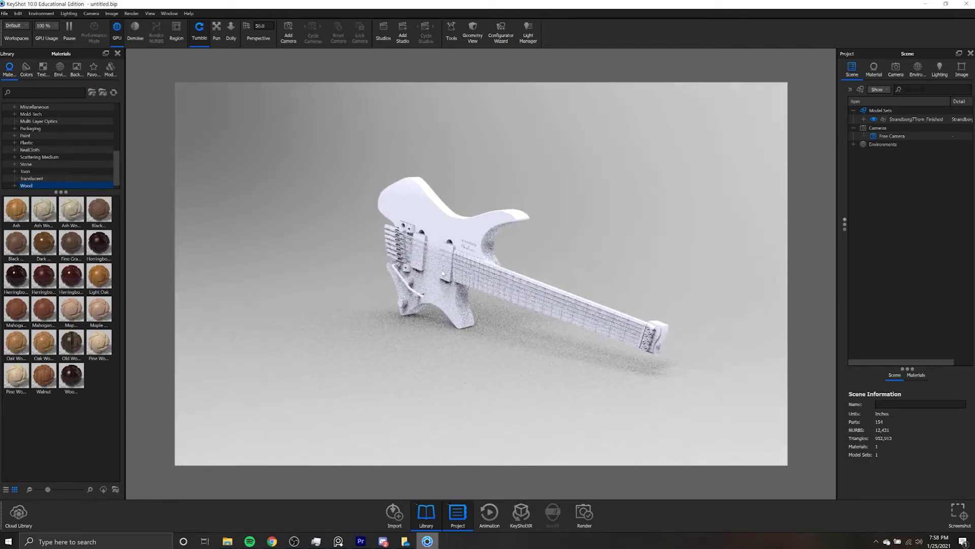
{"action": "middle_click_drag", "start_coordinate": [460, 266], "coordinate": [452, 262]}
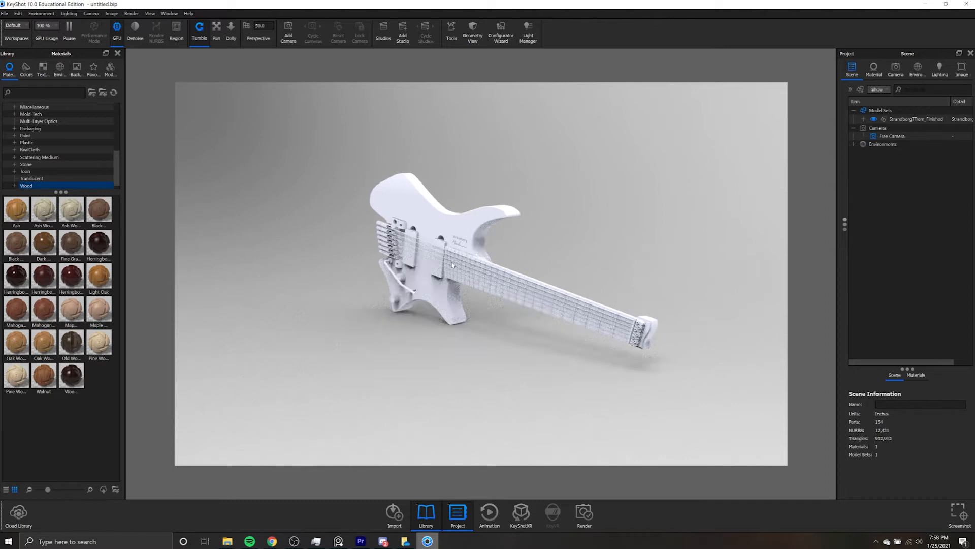
{"action": "scroll", "coordinate": [453, 264], "scroll_direction": "up", "scroll_amount": 5}
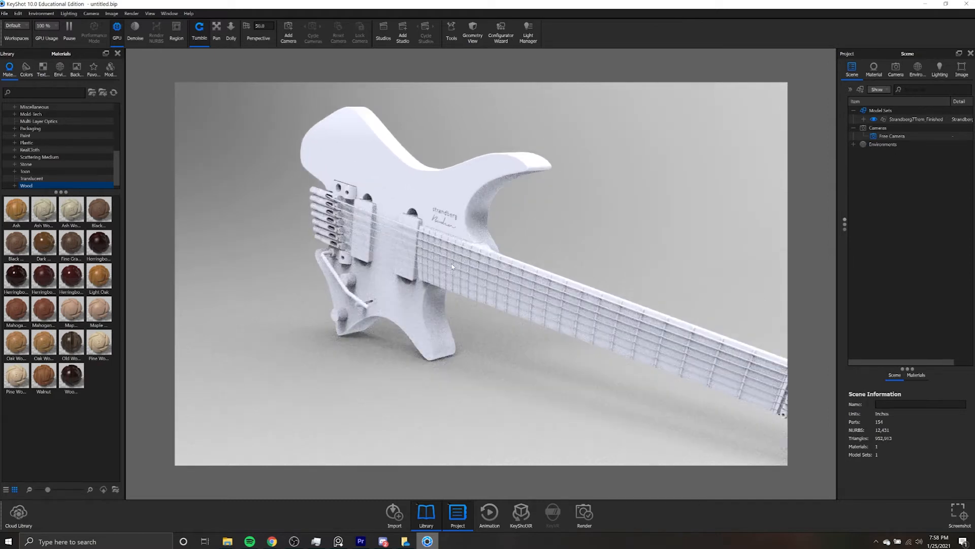
{"action": "scroll", "coordinate": [453, 266], "scroll_direction": "down", "scroll_amount": 3}
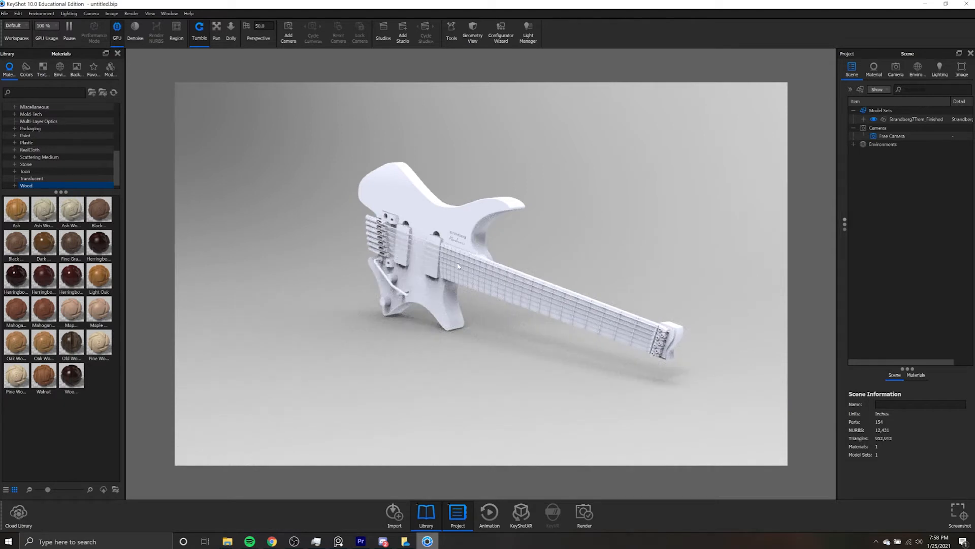
Turn on the heads-up display of render statistics over the guitar view.
{"action": "left_click_drag", "start_coordinate": [512, 263], "coordinate": [489, 270]}
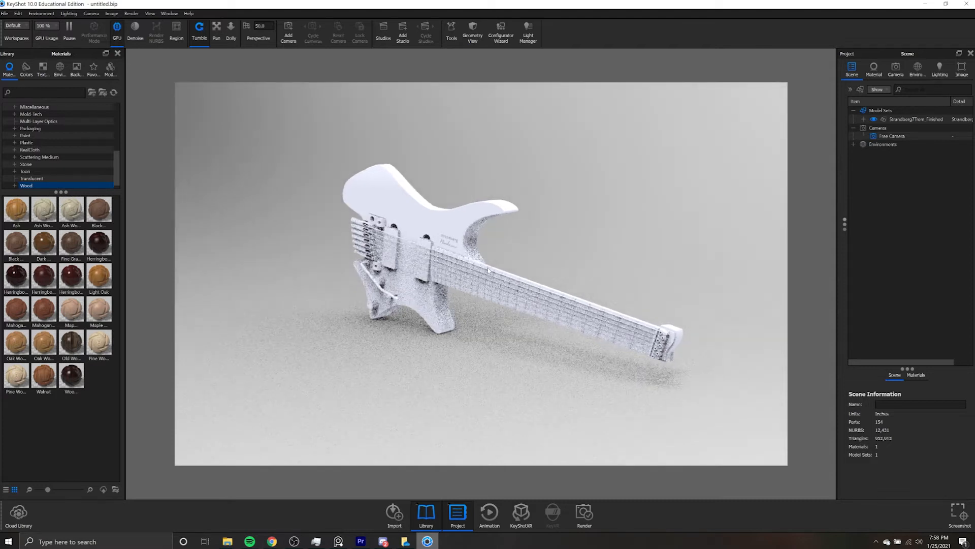
{"action": "key", "text": "h"}
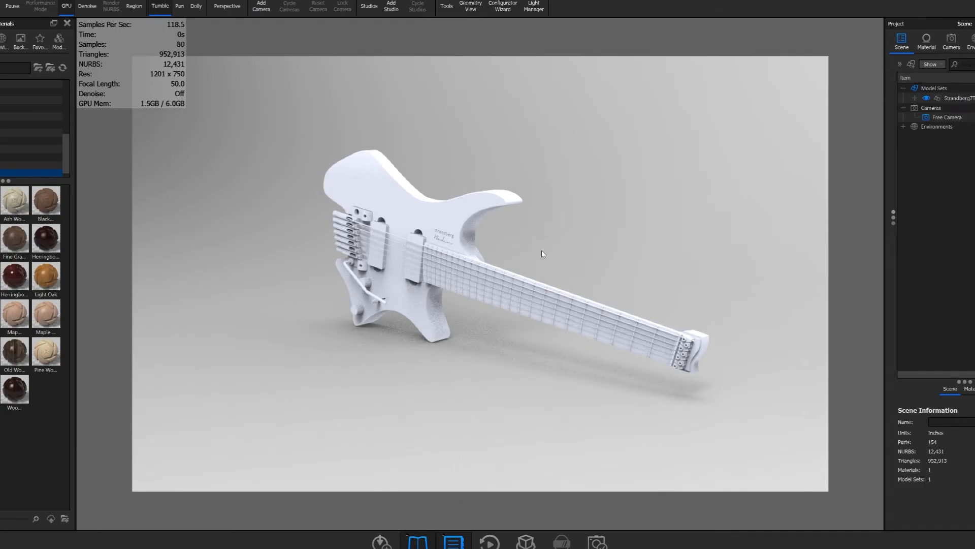
{"action": "left_click_drag", "start_coordinate": [630, 270], "coordinate": [629, 270]}
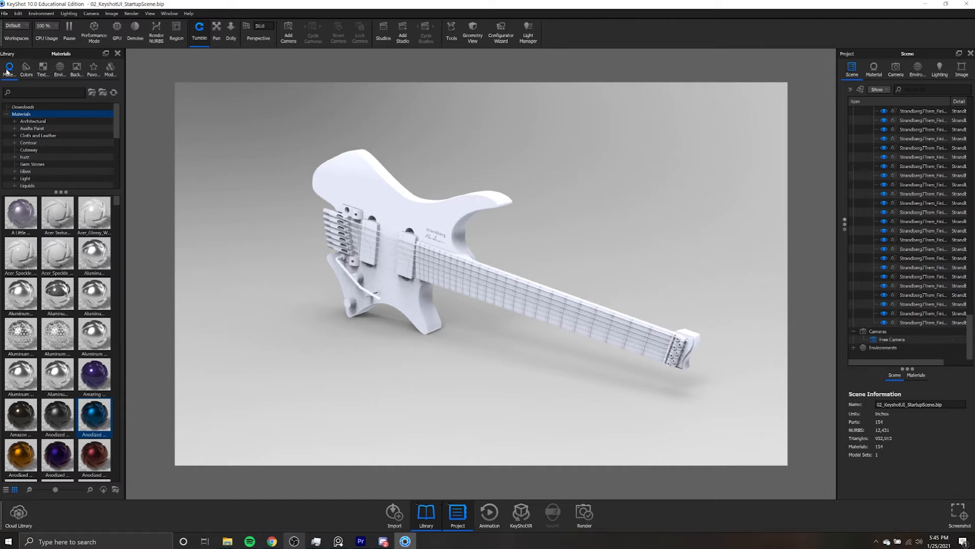
Look through the library's environments and return to its materials.
{"action": "left_click", "coordinate": [56, 71]}
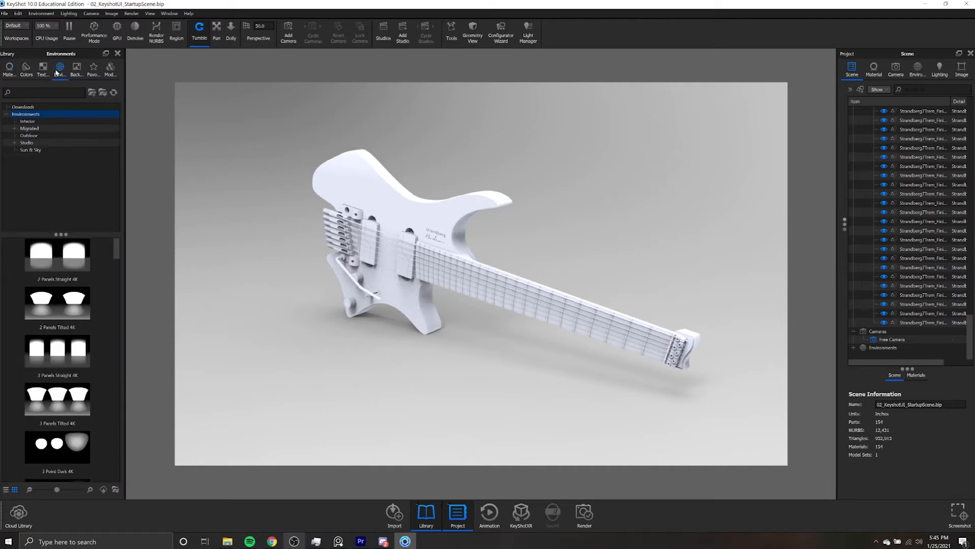
{"action": "left_click", "coordinate": [92, 68]}
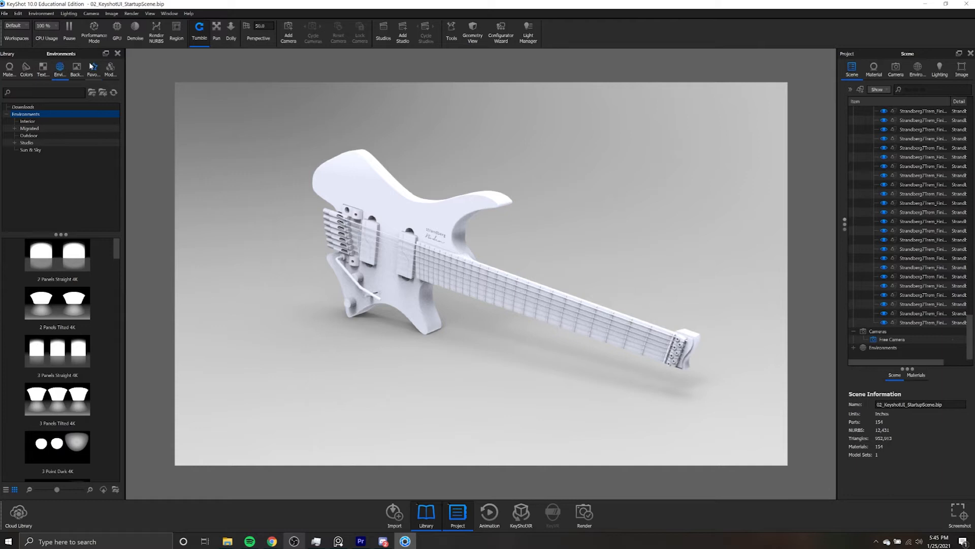
{"action": "left_click", "coordinate": [10, 72]}
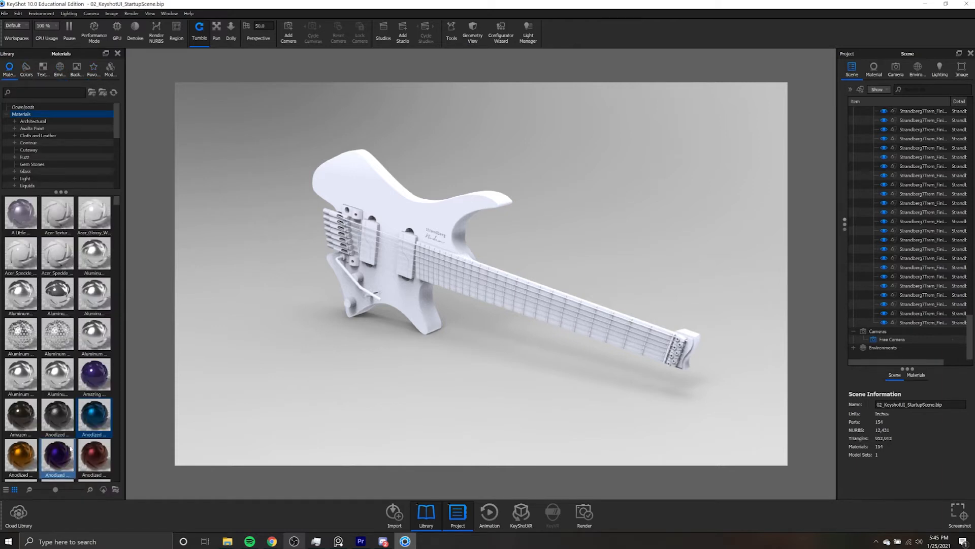
Apply anodized blue and then a black-and-white checker material to the guitar body's front, and anodized purple to its sides.
{"action": "left_click_drag", "start_coordinate": [93, 415], "coordinate": [375, 206]}
{"action": "left_click_drag", "start_coordinate": [60, 466], "coordinate": [505, 268]}
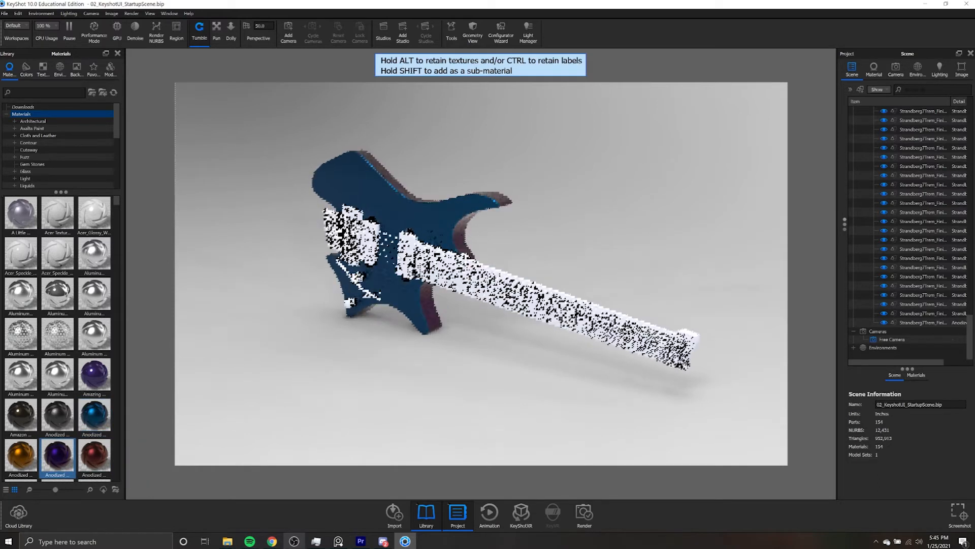
{"action": "scroll", "coordinate": [48, 426], "scroll_direction": "down", "scroll_amount": 10}
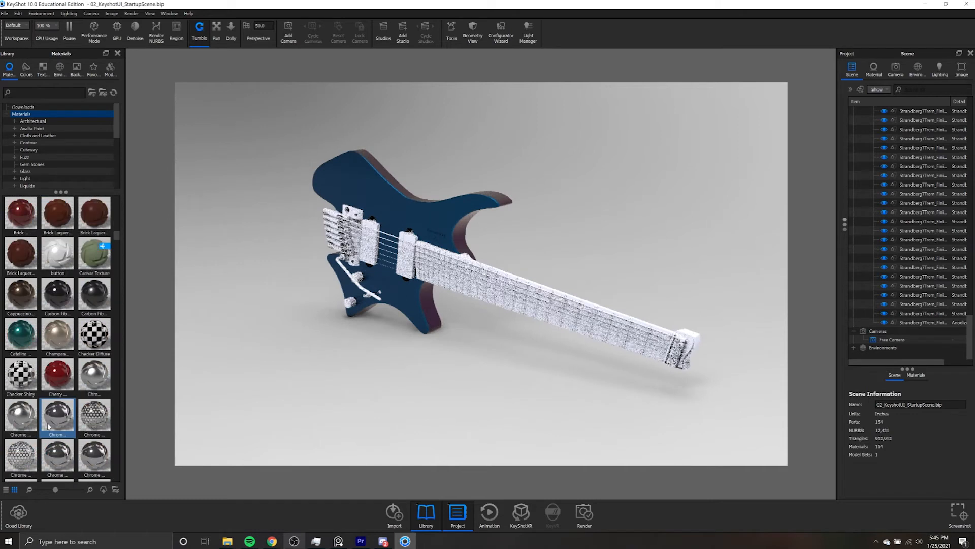
{"action": "left_click_drag", "start_coordinate": [54, 393], "coordinate": [385, 218]}
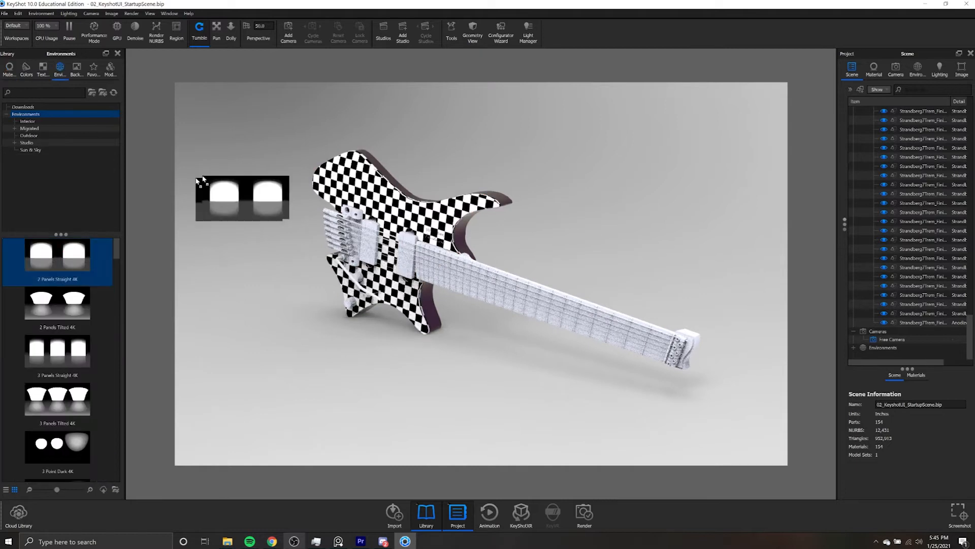
Try the 2 Panels Straight 4K, 3 Panels Tilted 4K and 3 Point Dark 4K environments on the scene.
{"action": "left_click_drag", "start_coordinate": [198, 177], "coordinate": [237, 176]}
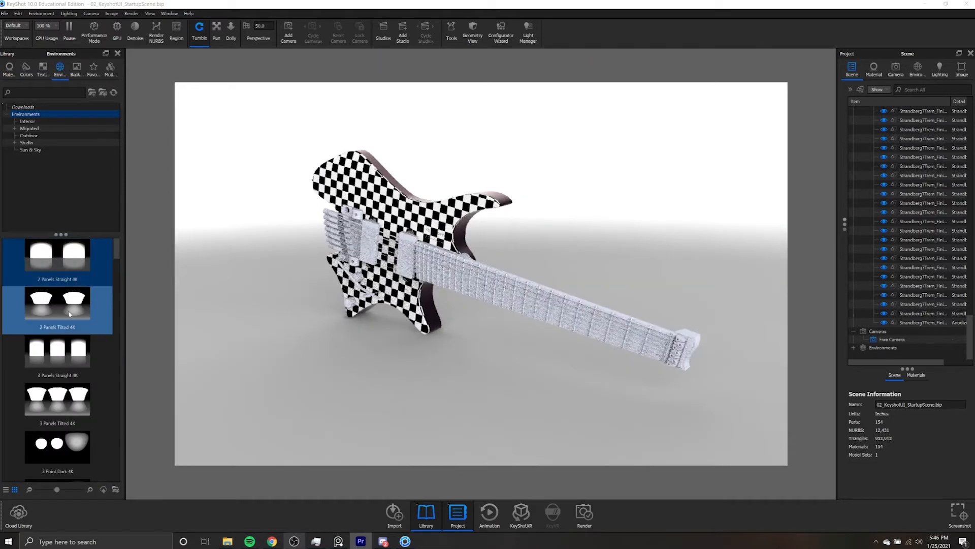
{"action": "left_click_drag", "start_coordinate": [57, 401], "coordinate": [266, 289]}
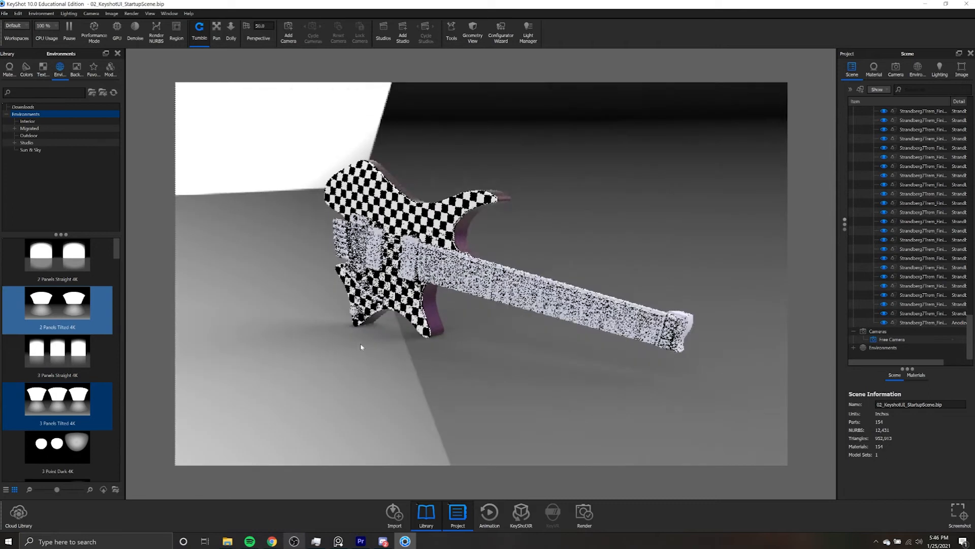
{"action": "left_click_drag", "start_coordinate": [58, 447], "coordinate": [257, 315]}
Try the outdoor Aversis industrial loading bay and old industrial port environments on the scene.
{"action": "left_click", "coordinate": [36, 137]}
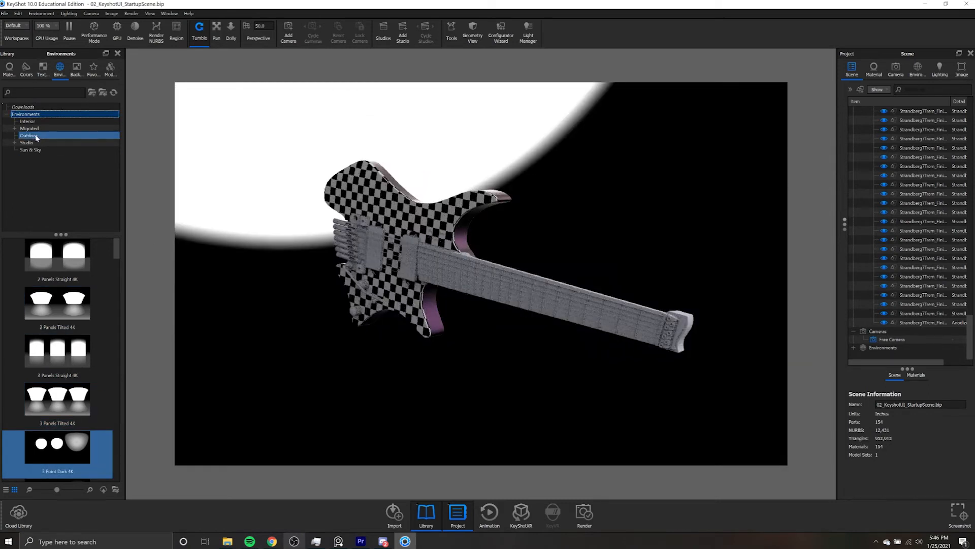
{"action": "left_click_drag", "start_coordinate": [58, 303], "coordinate": [243, 238]}
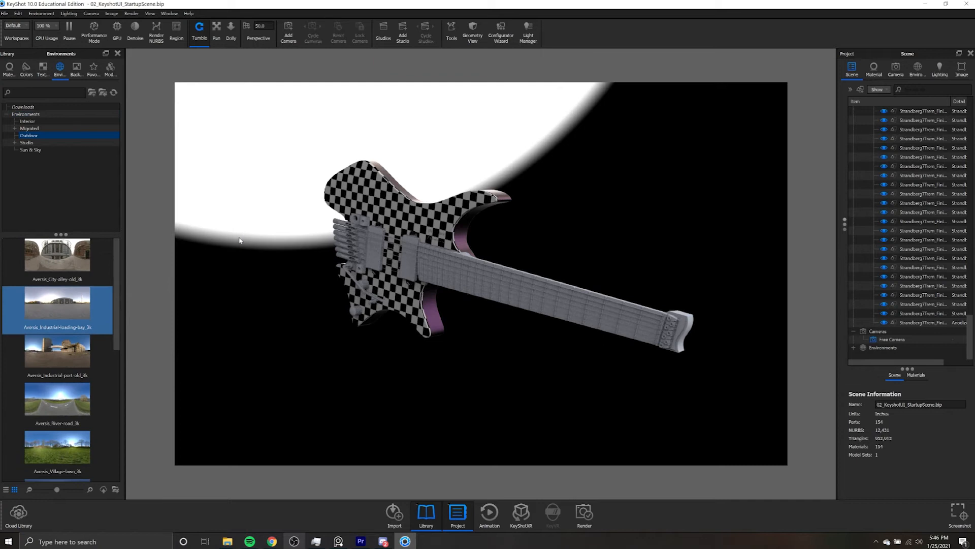
{"action": "left_click_drag", "start_coordinate": [50, 363], "coordinate": [343, 315]}
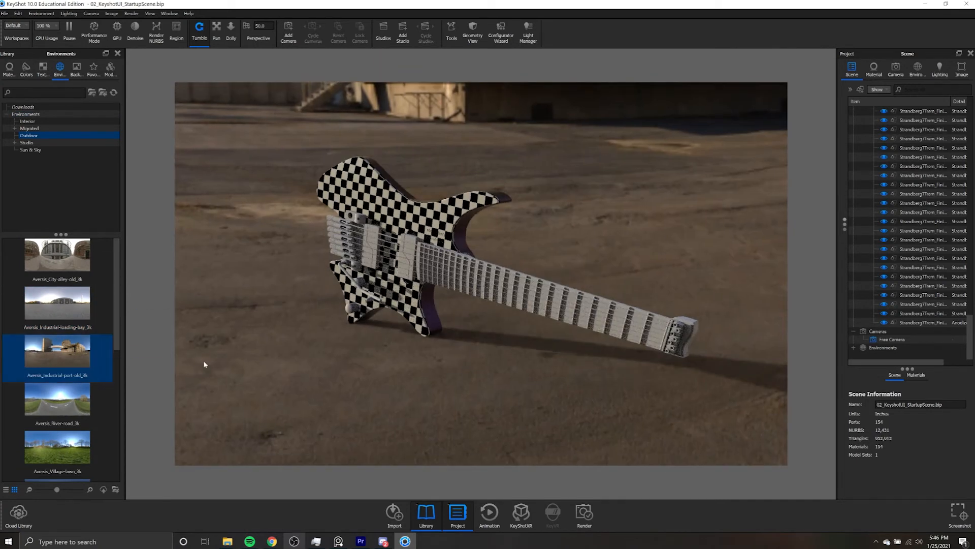
Apply a dark anodized material from the Metal category to the guitar's bridge hardware.
{"action": "left_click", "coordinate": [9, 69]}
{"action": "scroll", "coordinate": [36, 153], "scroll_direction": "up", "scroll_amount": 5}
{"action": "left_click", "coordinate": [35, 128]}
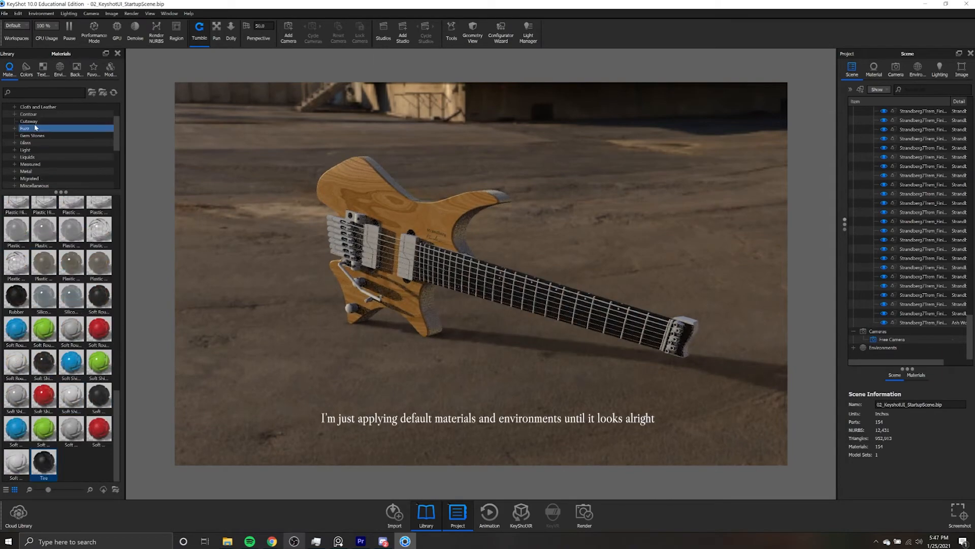
{"action": "left_click", "coordinate": [26, 171]}
{"action": "left_click_drag", "start_coordinate": [43, 275], "coordinate": [326, 213]}
Apply an aluminum material to the small metal parts at the headstock end of the neck.
{"action": "scroll", "coordinate": [407, 255], "scroll_direction": "up", "scroll_amount": 5}
{"action": "scroll", "coordinate": [400, 156], "scroll_direction": "down", "scroll_amount": 5}
{"action": "middle_click_drag", "start_coordinate": [655, 285], "coordinate": [406, 204]}
{"action": "scroll", "coordinate": [406, 204], "scroll_direction": "up", "scroll_amount": 8}
{"action": "left_click_drag", "start_coordinate": [17, 209], "coordinate": [389, 141]}
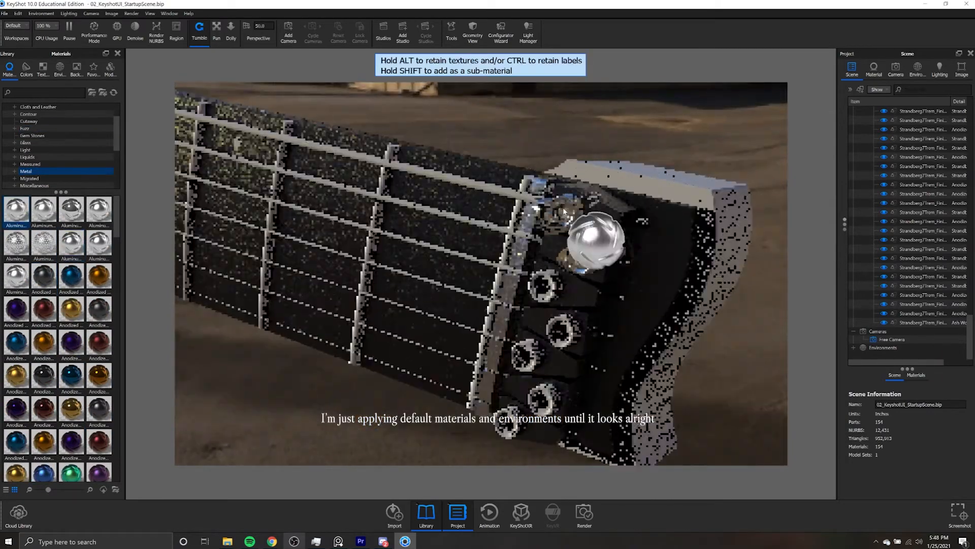
Apply an aluminum material to the hardware at the guitar's bridge.
{"action": "scroll", "coordinate": [389, 140], "scroll_direction": "down", "scroll_amount": 4}
{"action": "middle_click_drag", "start_coordinate": [325, 203], "coordinate": [609, 284]}
{"action": "scroll", "coordinate": [407, 229], "scroll_direction": "up", "scroll_amount": 2}
{"action": "scroll", "coordinate": [406, 228], "scroll_direction": "down", "scroll_amount": 6}
{"action": "left_click_drag", "start_coordinate": [71, 242], "coordinate": [343, 238]}
Apply Mahogany Wood Rough to the guitar body's sides and Old Wood Planks to its front.
{"action": "scroll", "coordinate": [44, 153], "scroll_direction": "down", "scroll_amount": 5}
{"action": "left_click", "coordinate": [42, 179]}
{"action": "left_click_drag", "start_coordinate": [17, 309], "coordinate": [353, 174]}
{"action": "left_click_drag", "start_coordinate": [71, 341], "coordinate": [353, 175]}
Set the scene's environment to the outdoor hdrmaps-sports-hall-in-the-shadow-3K.
{"action": "left_click", "coordinate": [60, 70]}
{"action": "left_click", "coordinate": [29, 136]}
{"action": "scroll", "coordinate": [57, 381], "scroll_direction": "down", "scroll_amount": 10}
{"action": "left_click_drag", "start_coordinate": [58, 451], "coordinate": [334, 389]}
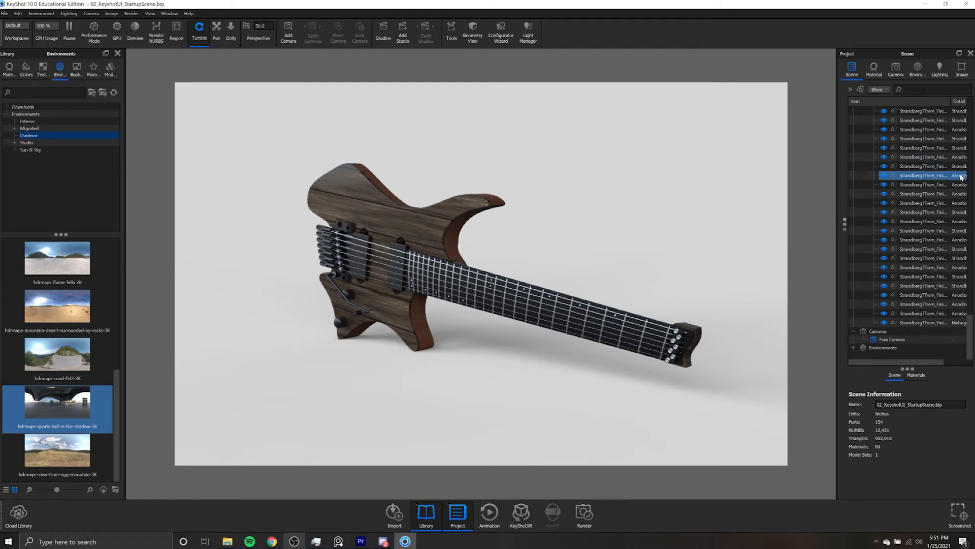
Collapse and re-expand the guitar model set in the scene tree and look through its list of parts.
{"action": "scroll", "coordinate": [910, 228], "scroll_direction": "up", "scroll_amount": 10}
{"action": "left_click", "coordinate": [864, 119]}
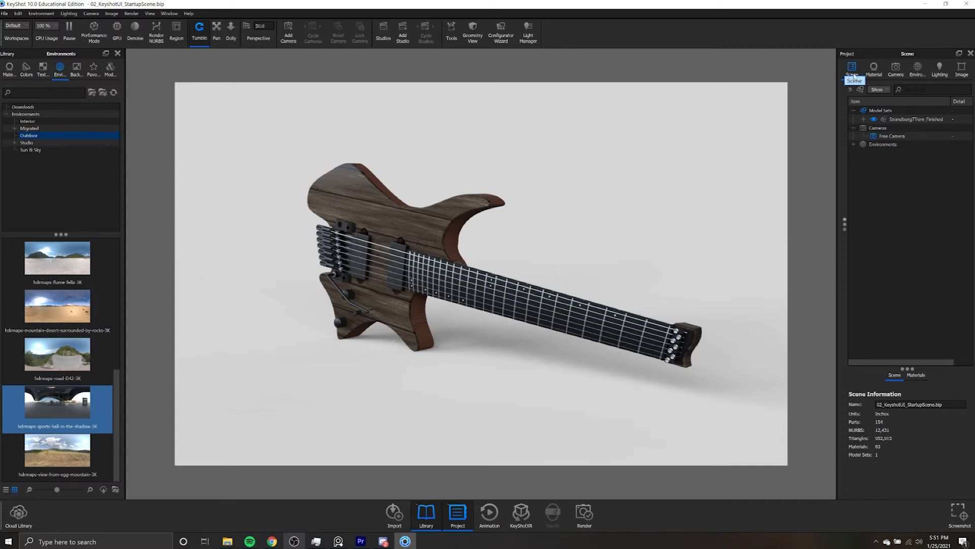
{"action": "left_click", "coordinate": [864, 119]}
{"action": "scroll", "coordinate": [903, 147], "scroll_direction": "down", "scroll_amount": 4}
{"action": "scroll", "coordinate": [904, 147], "scroll_direction": "down", "scroll_amount": 14}
{"action": "scroll", "coordinate": [904, 147], "scroll_direction": "up", "scroll_amount": 5}
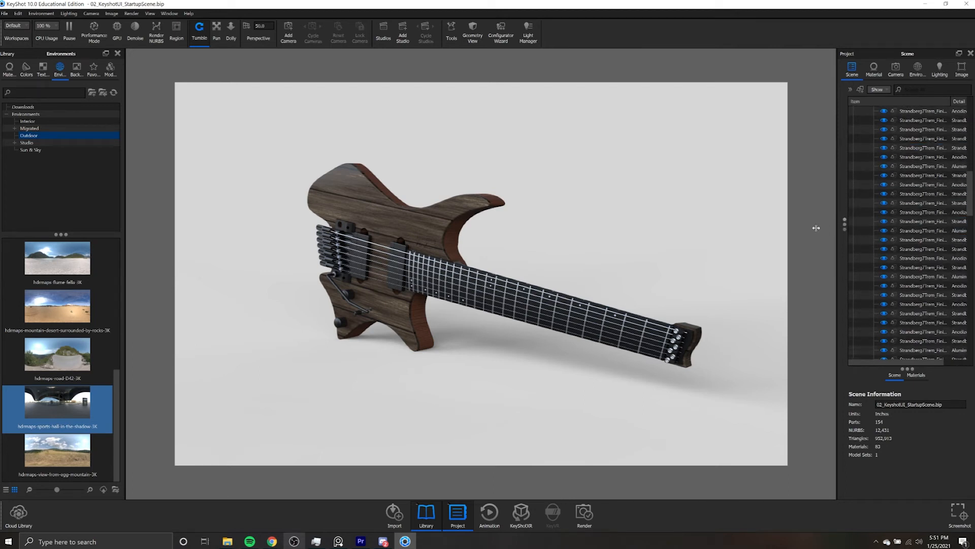
{"action": "scroll", "coordinate": [912, 203], "scroll_direction": "up", "scroll_amount": 9}
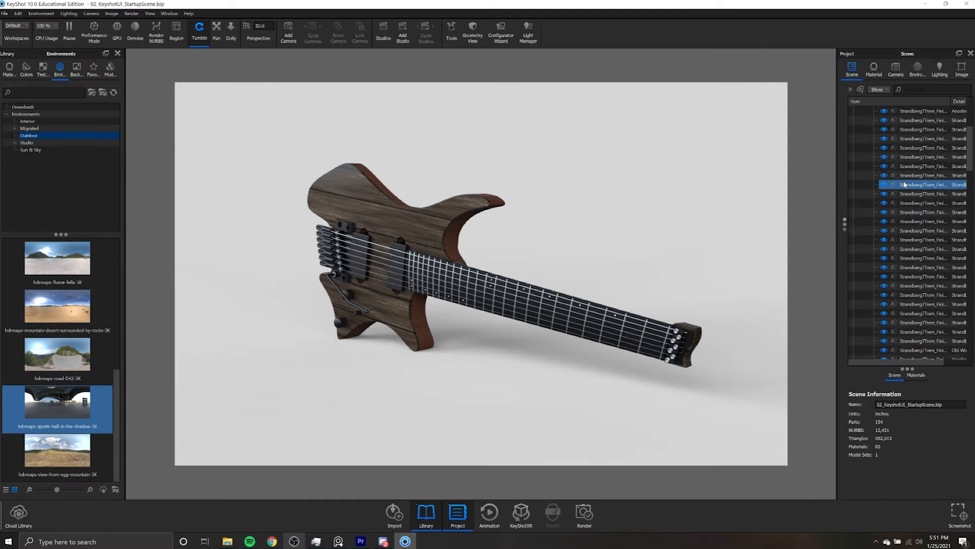
Hide the Old Wood Planks front and the mahogany body of the guitar, and show both parts again.
{"action": "left_click", "coordinate": [394, 236]}
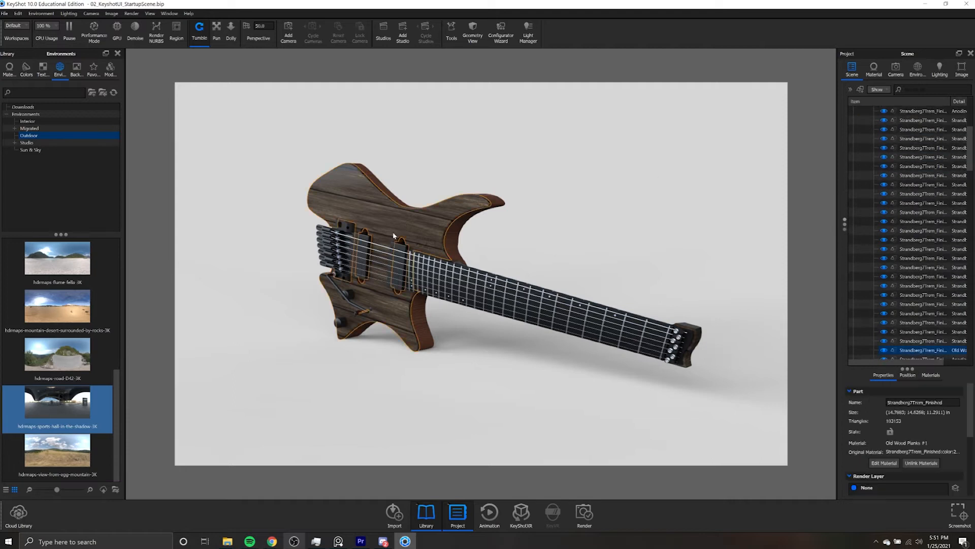
{"action": "left_click", "coordinate": [883, 350]}
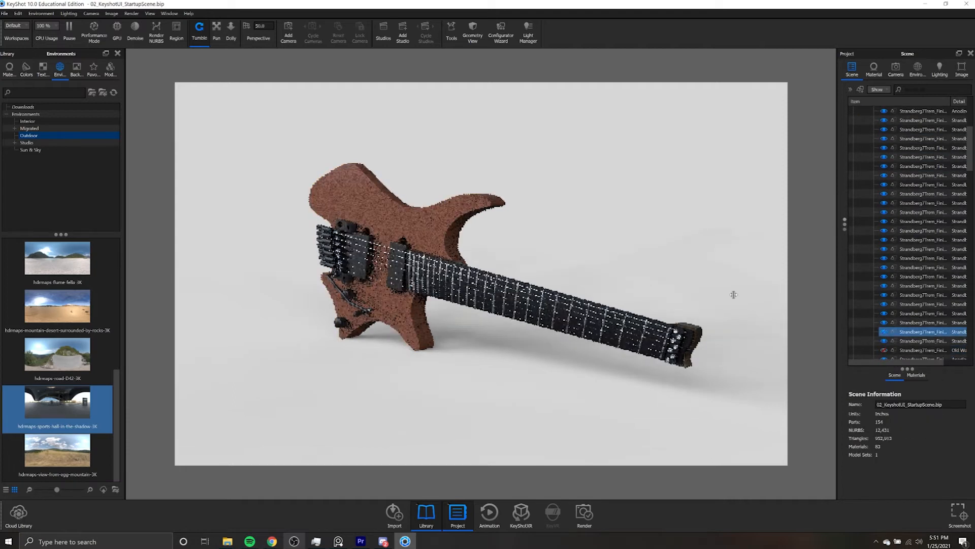
{"action": "left_click", "coordinate": [430, 237]}
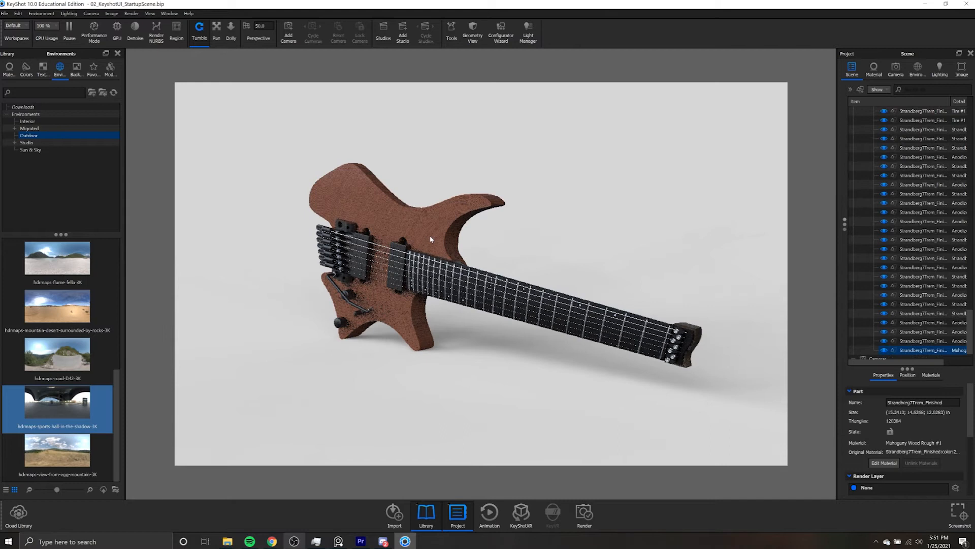
{"action": "left_click", "coordinate": [883, 350]}
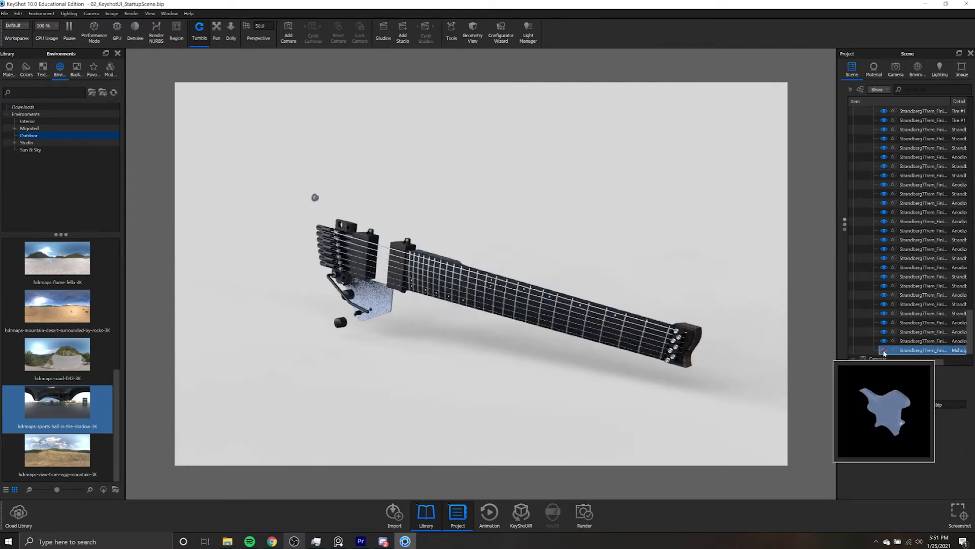
{"action": "left_click", "coordinate": [884, 350]}
{"action": "left_click_drag", "start_coordinate": [969, 326], "coordinate": [971, 157]}
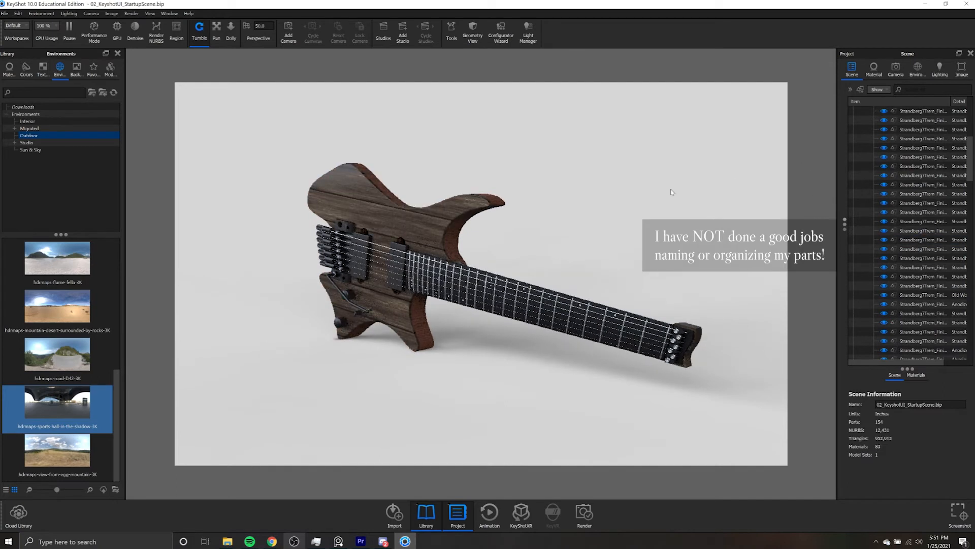
Examine the material properties of the guitar's wooden front, pickup, fretboard and tuning hardware.
{"action": "left_click", "coordinate": [874, 70]}
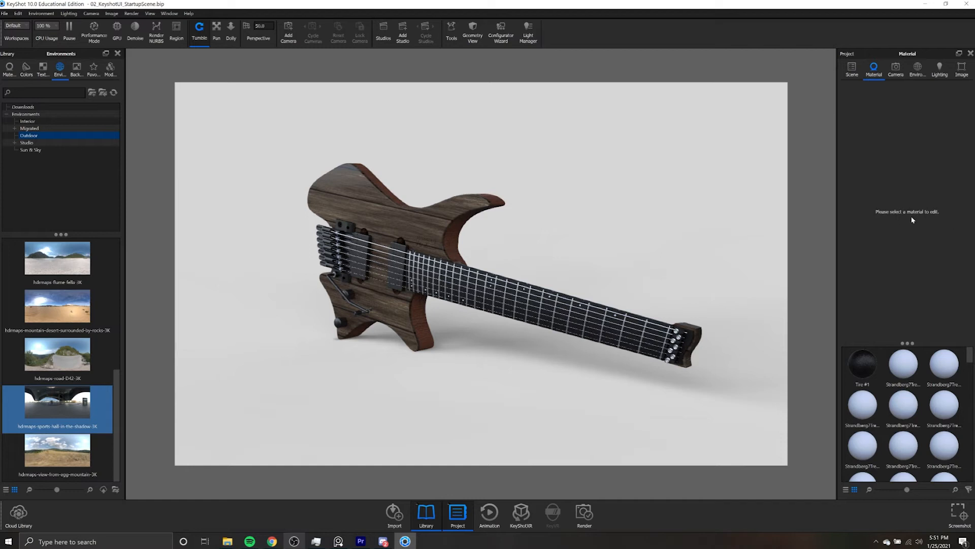
{"action": "double_click", "coordinate": [414, 224]}
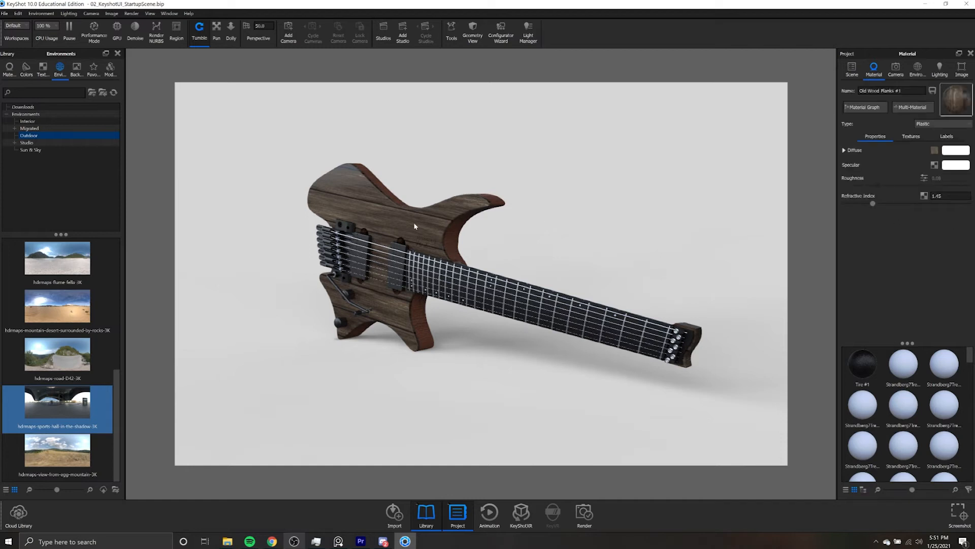
{"action": "double_click", "coordinate": [398, 261]}
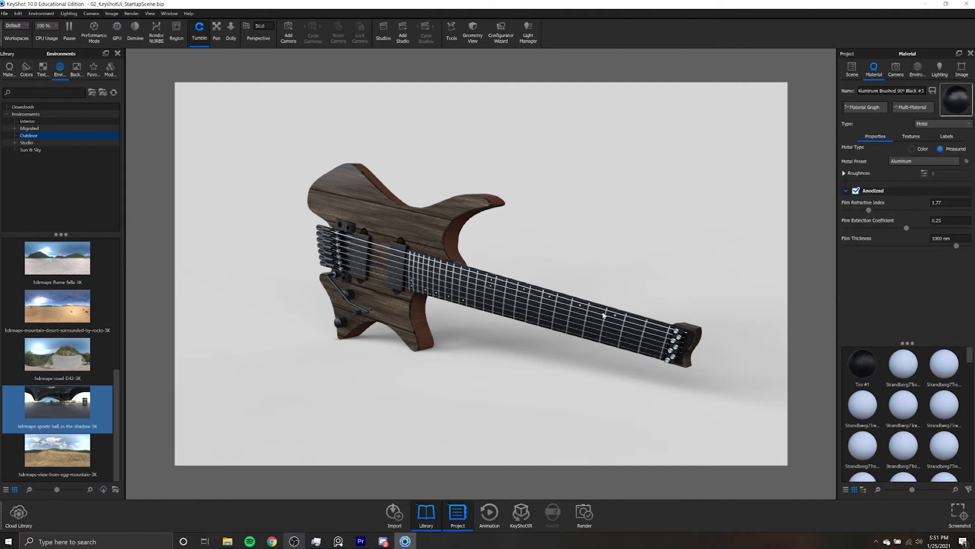
{"action": "double_click", "coordinate": [655, 336]}
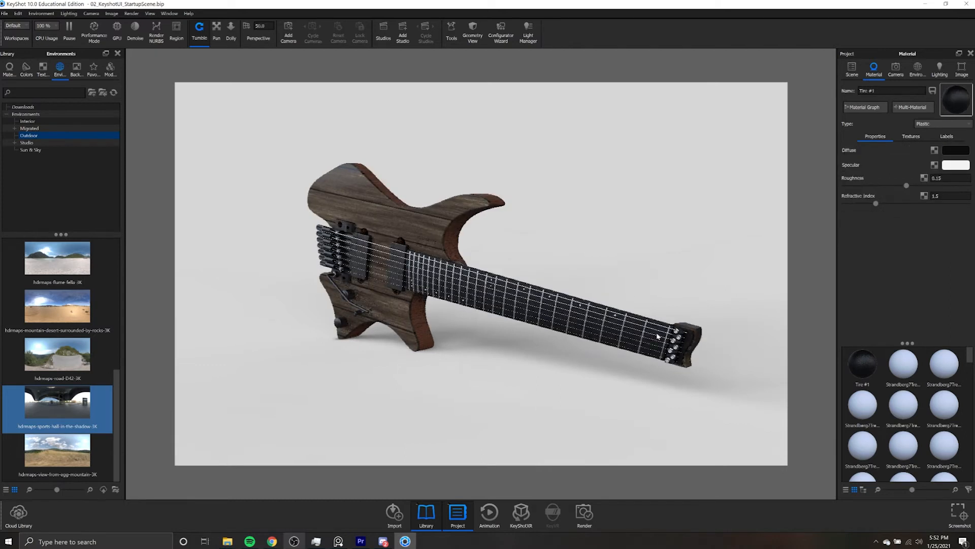
{"action": "double_click", "coordinate": [677, 333]}
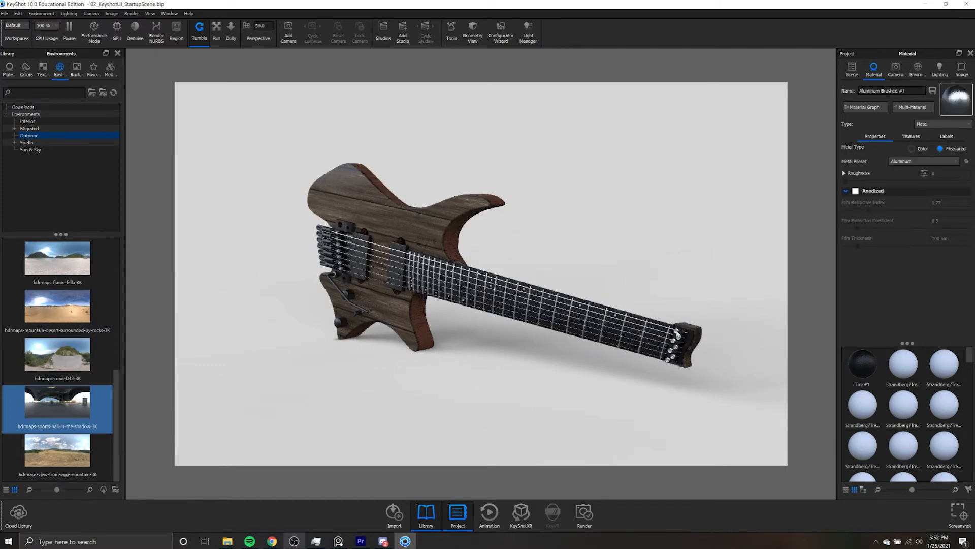
Orbit the guitar slightly and shorten the free camera's perspective focal length to an extreme wide angle.
{"action": "left_click", "coordinate": [897, 71]}
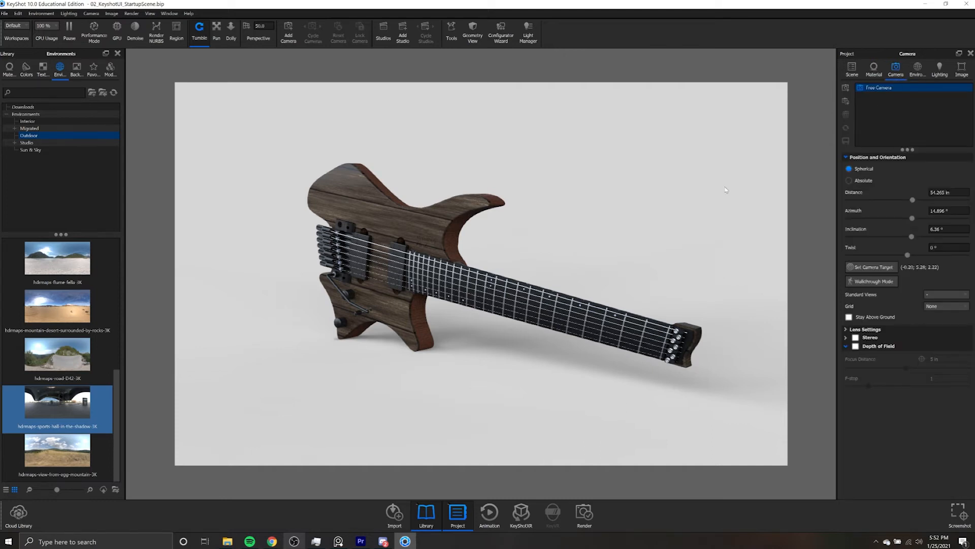
{"action": "left_click_drag", "start_coordinate": [631, 212], "coordinate": [598, 228]}
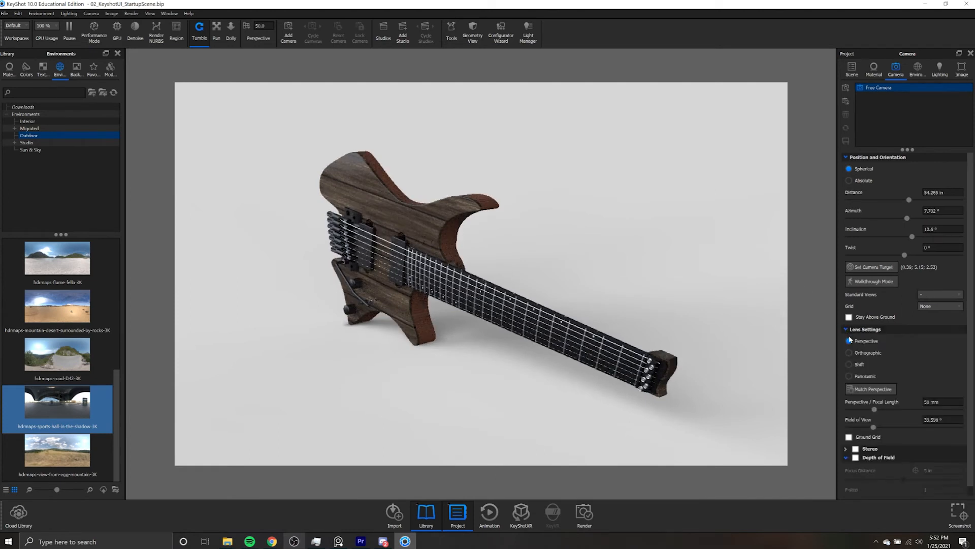
{"action": "scroll", "coordinate": [849, 335], "scroll_direction": "down", "scroll_amount": 1}
{"action": "left_click_drag", "start_coordinate": [873, 401], "coordinate": [846, 401]}
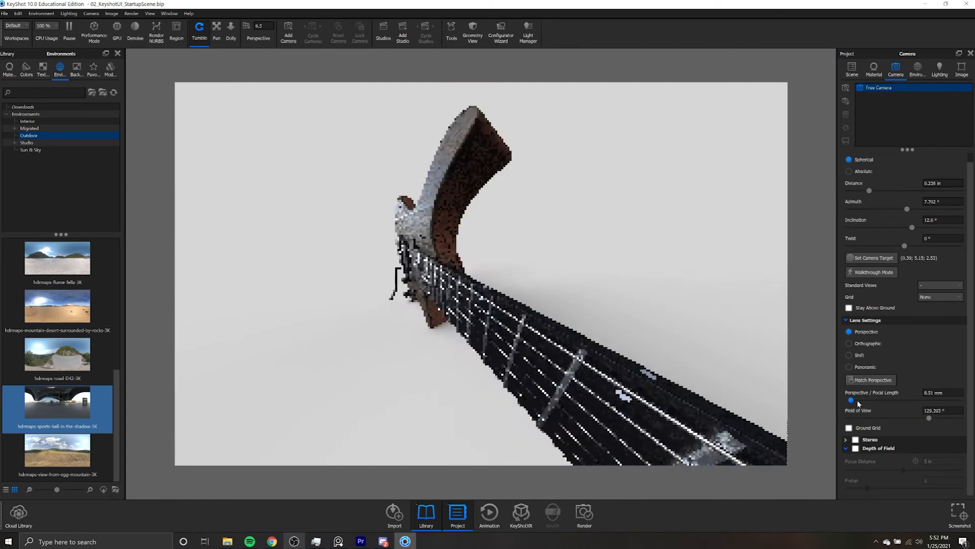
Add a new camera named Front View, and save the low-angle view in its own camera.
{"action": "left_click", "coordinate": [845, 88]}
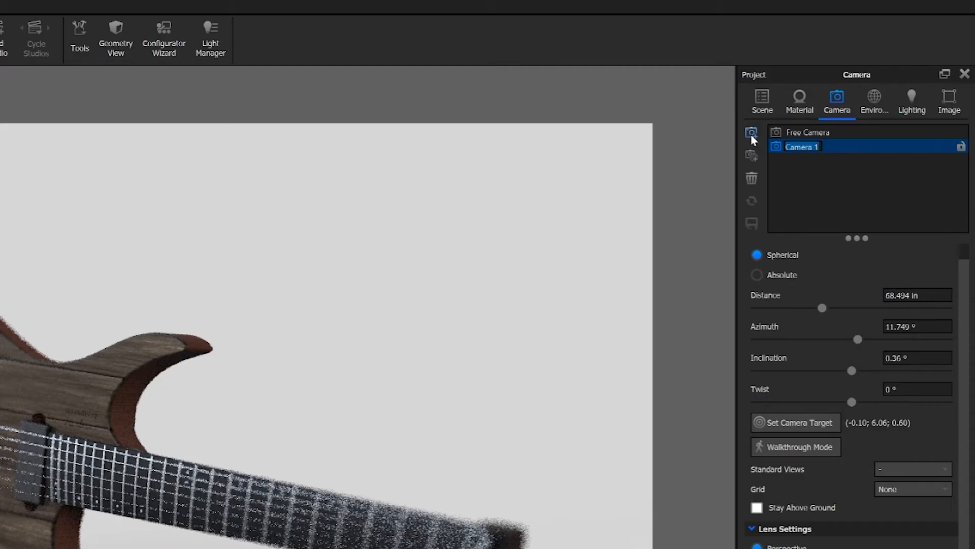
{"action": "type", "text": "Front"}
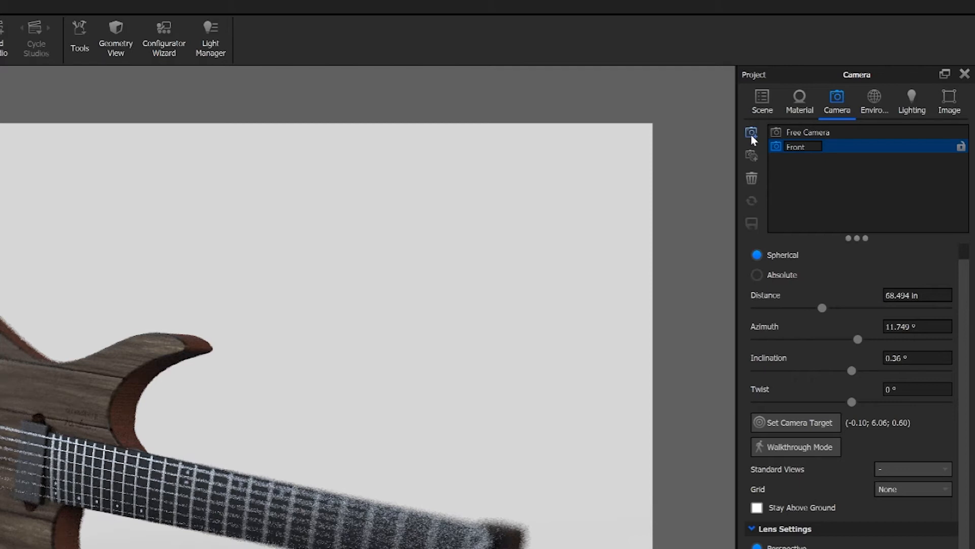
{"action": "type", "text": " View"}
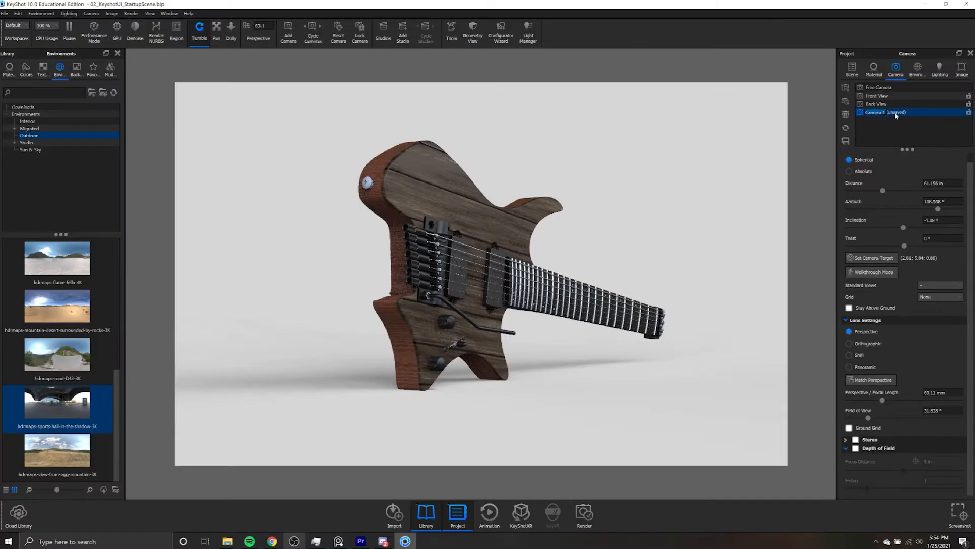
{"action": "key", "text": "Return"}
{"action": "left_click", "coordinate": [846, 142]}
Compare the saved Front View, Back View and Low Angle cameras, ending on the free camera.
{"action": "left_click", "coordinate": [883, 97]}
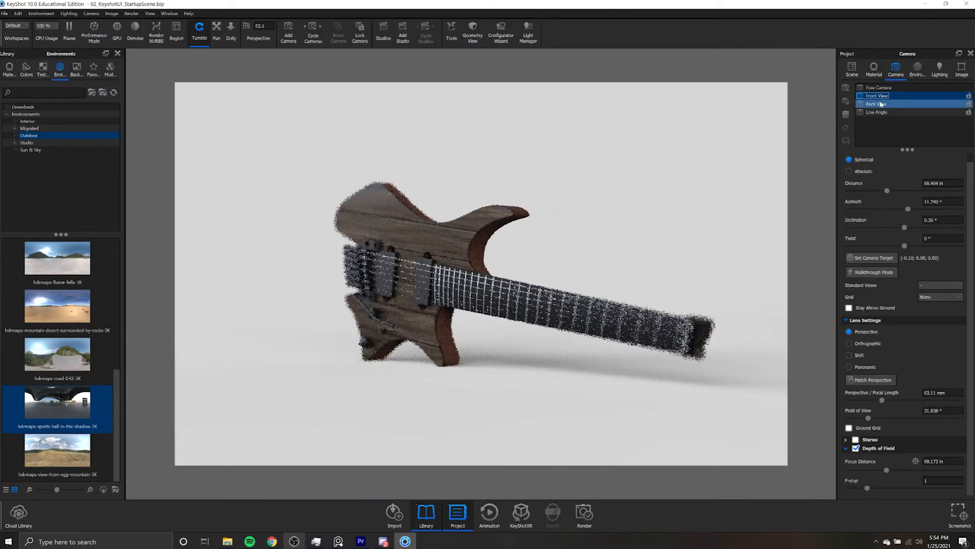
{"action": "left_click", "coordinate": [881, 104]}
{"action": "left_click", "coordinate": [880, 112]}
{"action": "left_click", "coordinate": [881, 105]}
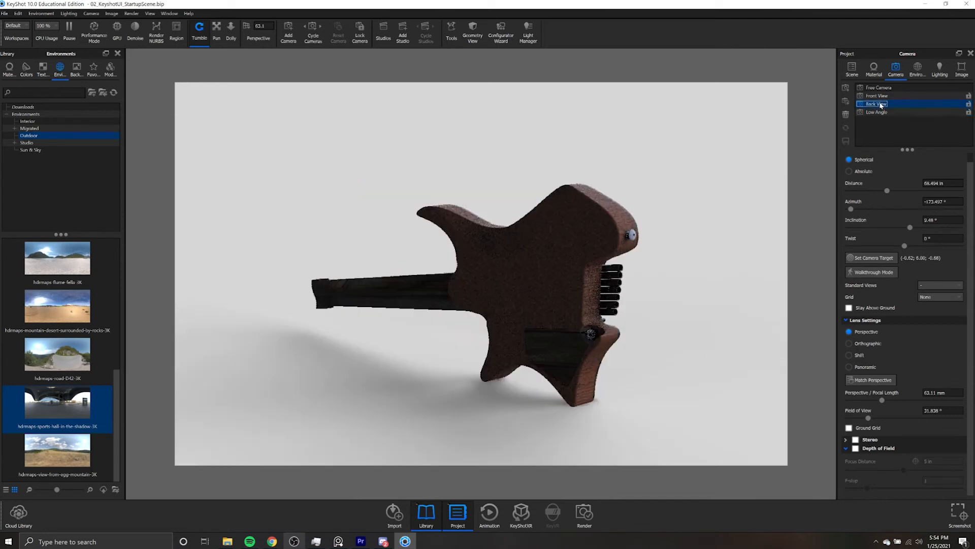
{"action": "left_click", "coordinate": [883, 96]}
{"action": "left_click", "coordinate": [885, 88]}
Raise the environment's brightness to about 1.98 and contrast to about 1.21, and add two new environments to the list.
{"action": "left_click", "coordinate": [918, 73]}
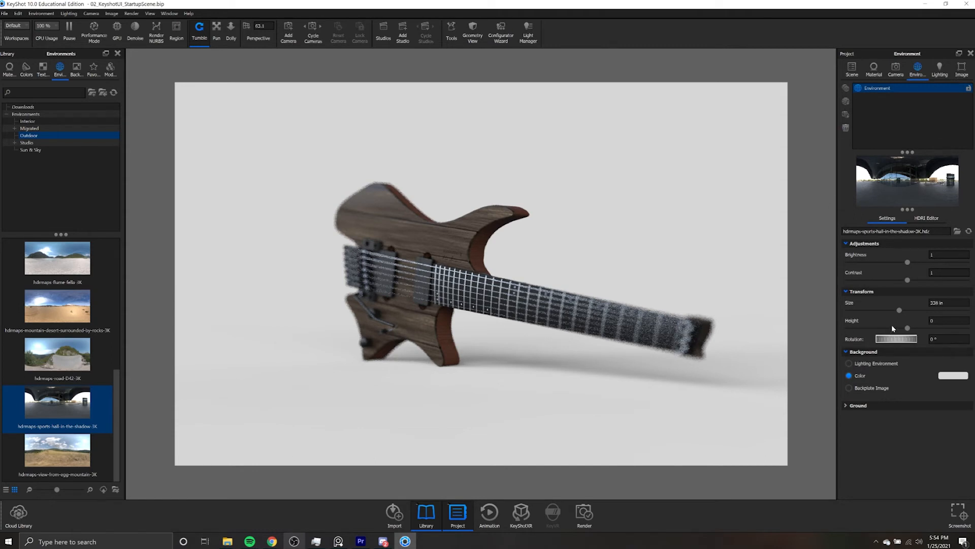
{"action": "left_click_drag", "start_coordinate": [907, 262], "coordinate": [963, 262]}
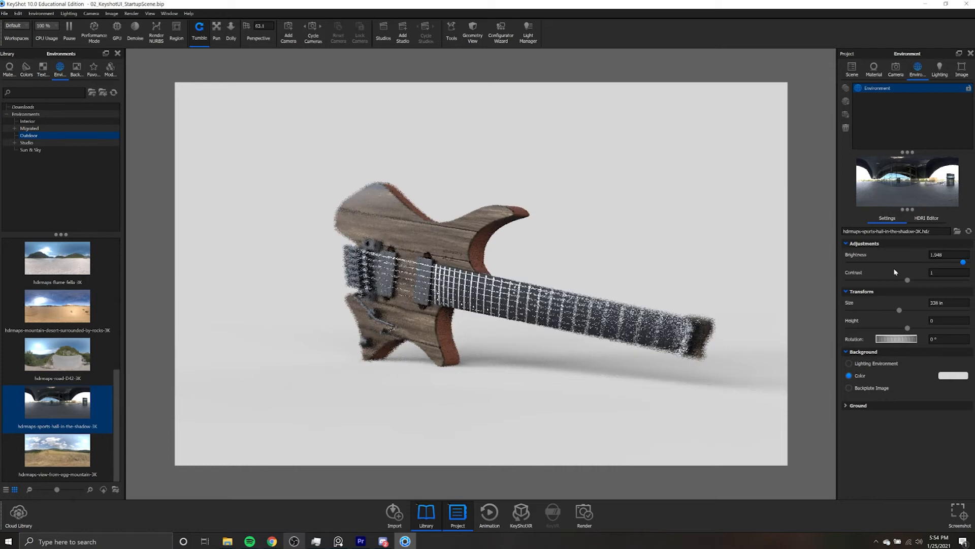
{"action": "left_click_drag", "start_coordinate": [896, 272], "coordinate": [825, 277]}
{"action": "left_click", "coordinate": [846, 101]}
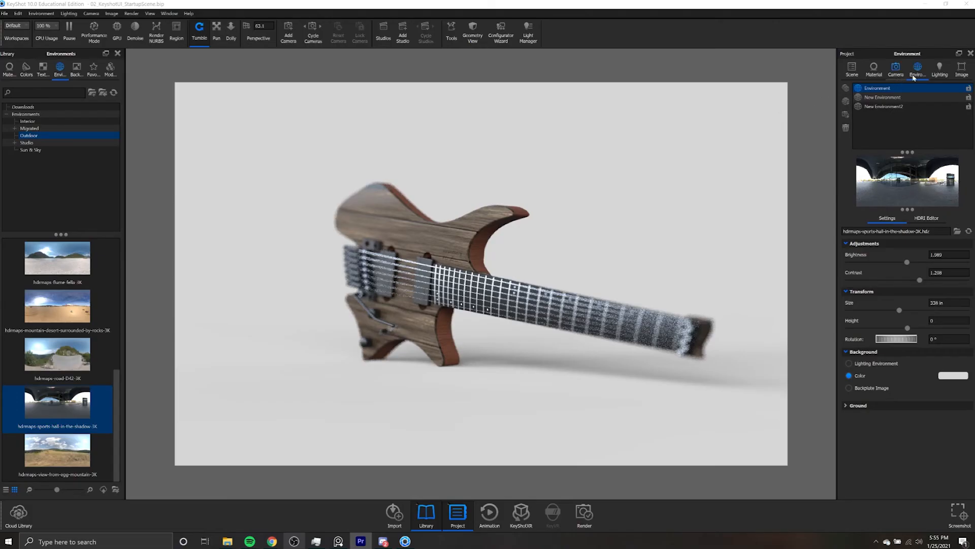
Set the environment's brightness to about 2.09 and rotation to about 9.5°, and use the lighting environment as the background.
{"action": "left_click", "coordinate": [938, 73]}
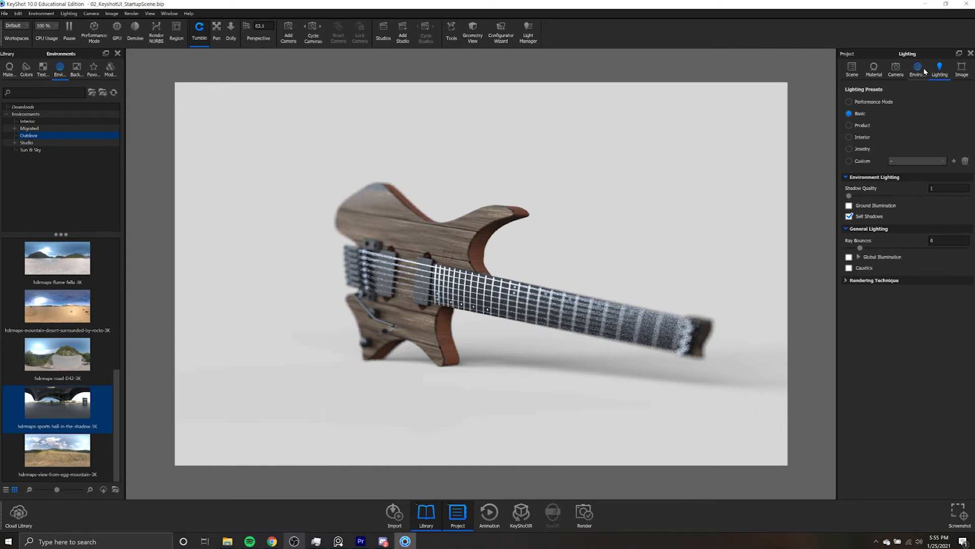
{"action": "left_click", "coordinate": [918, 70]}
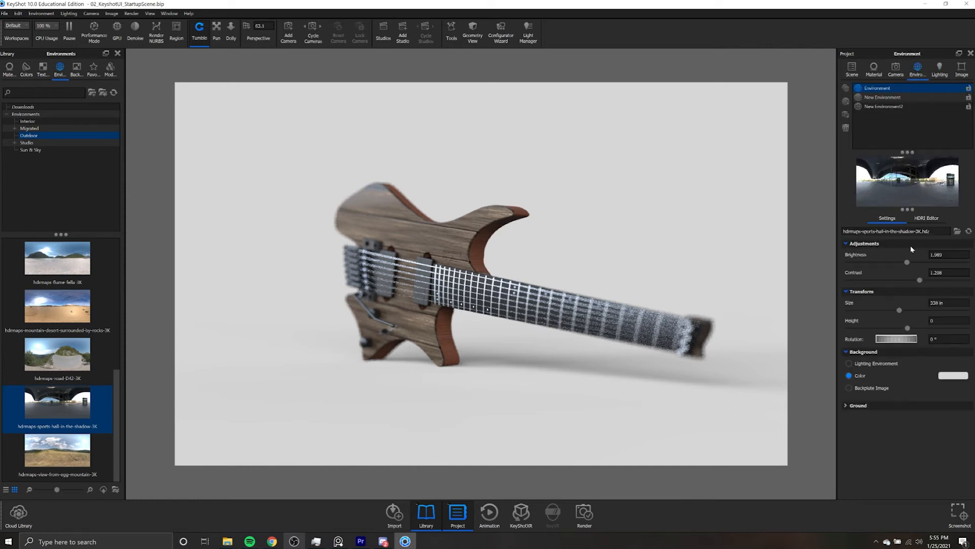
{"action": "left_click_drag", "start_coordinate": [924, 262], "coordinate": [909, 264]}
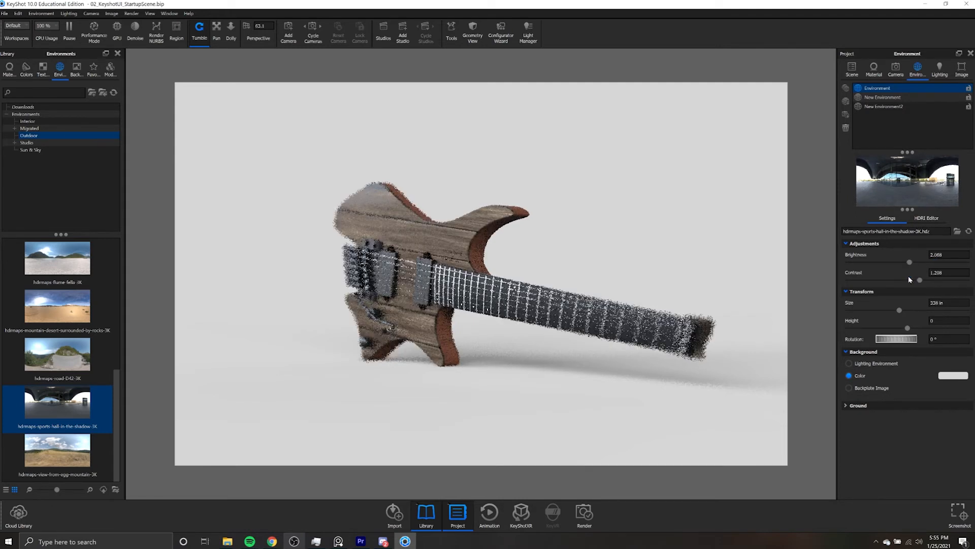
{"action": "mouse_move", "coordinate": [890, 338]}
{"action": "left_mouse_down"}
{"action": "mouse_move", "coordinate": [917, 340]}
{"action": "mouse_move", "coordinate": [883, 339]}
{"action": "left_mouse_up"}
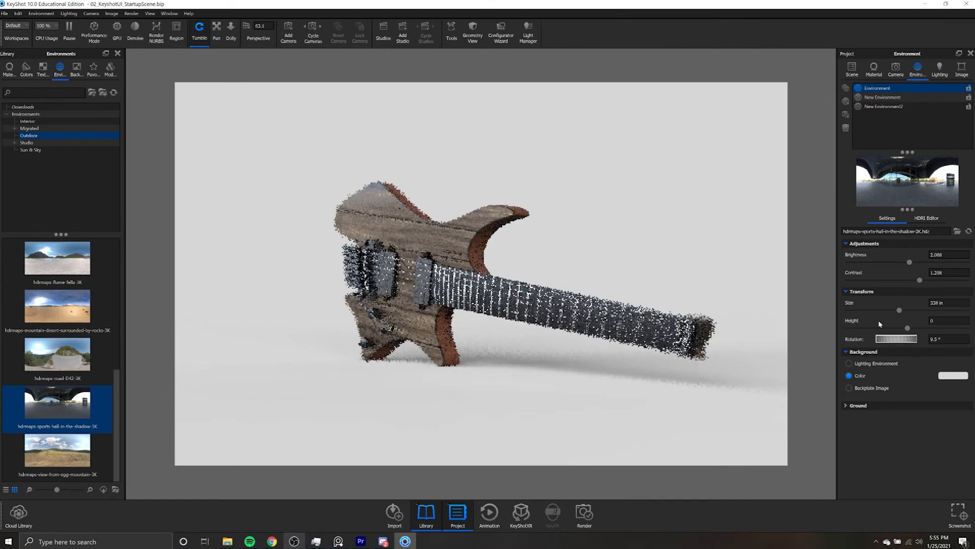
{"action": "left_click", "coordinate": [849, 364]}
Try the Product lighting preset and return to Basic.
{"action": "left_click", "coordinate": [939, 70]}
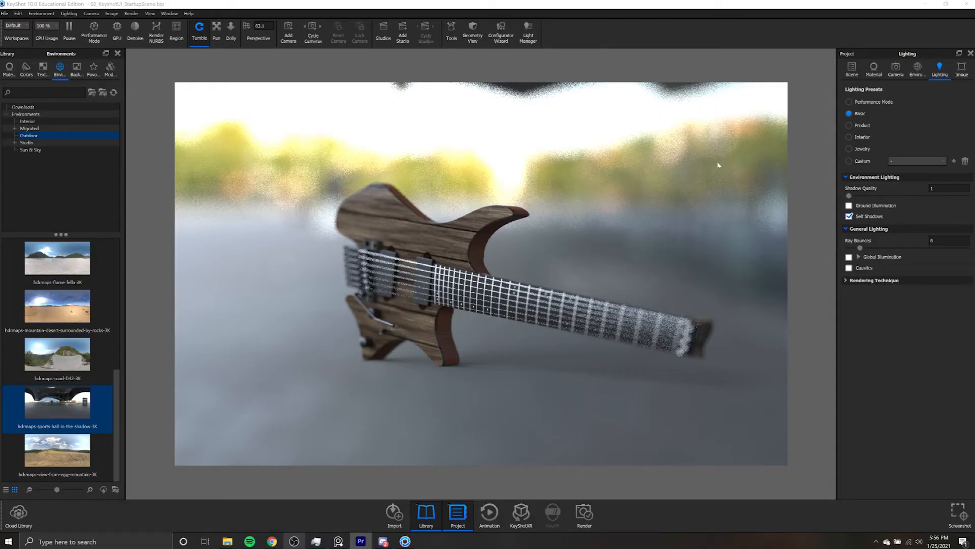
{"action": "left_click", "coordinate": [848, 125]}
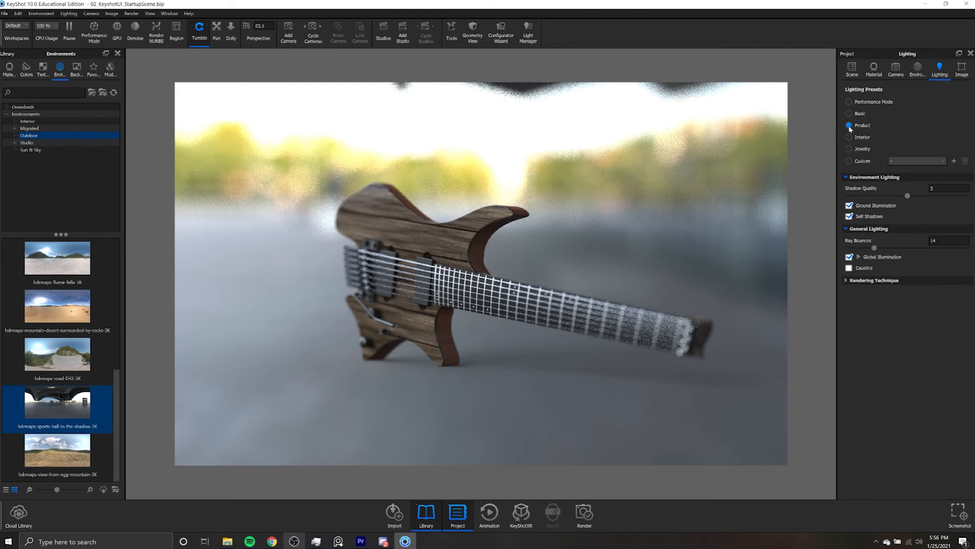
{"action": "left_click", "coordinate": [848, 113]}
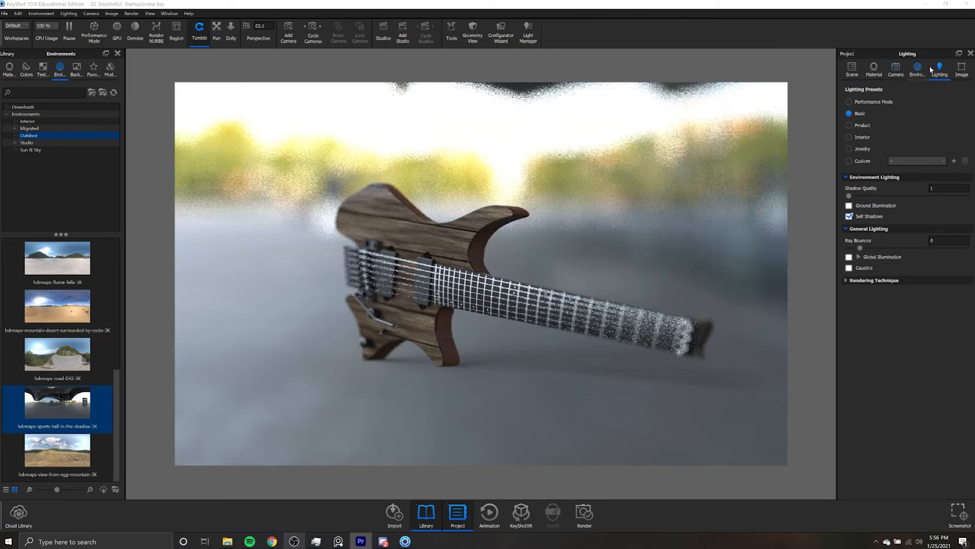
Raise the image exposure to about 0.3 EV and enable a vignette with a strength of about 0.46.
{"action": "left_click", "coordinate": [960, 72]}
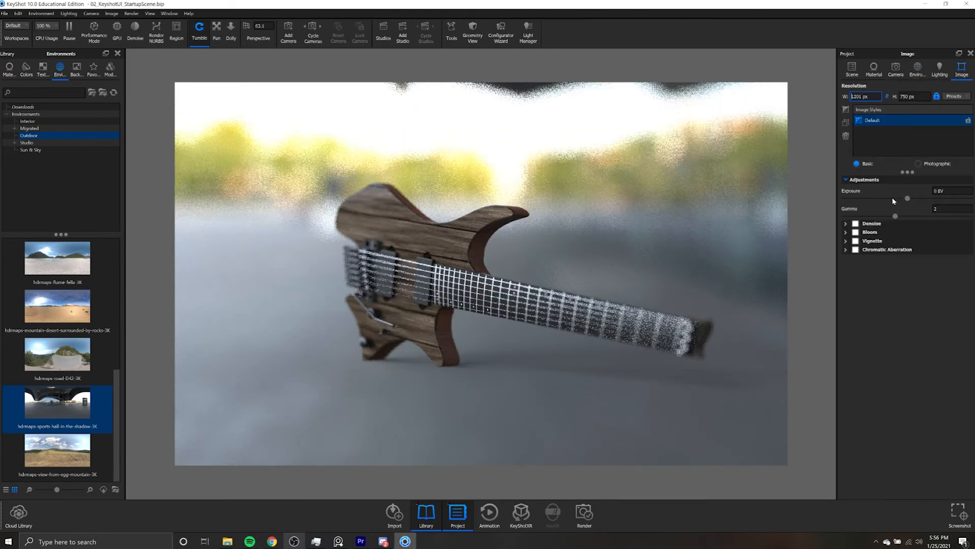
{"action": "mouse_move", "coordinate": [908, 198]}
{"action": "left_mouse_down"}
{"action": "mouse_move", "coordinate": [936, 198]}
{"action": "mouse_move", "coordinate": [850, 198]}
{"action": "mouse_move", "coordinate": [924, 200]}
{"action": "mouse_move", "coordinate": [918, 206]}
{"action": "left_mouse_up"}
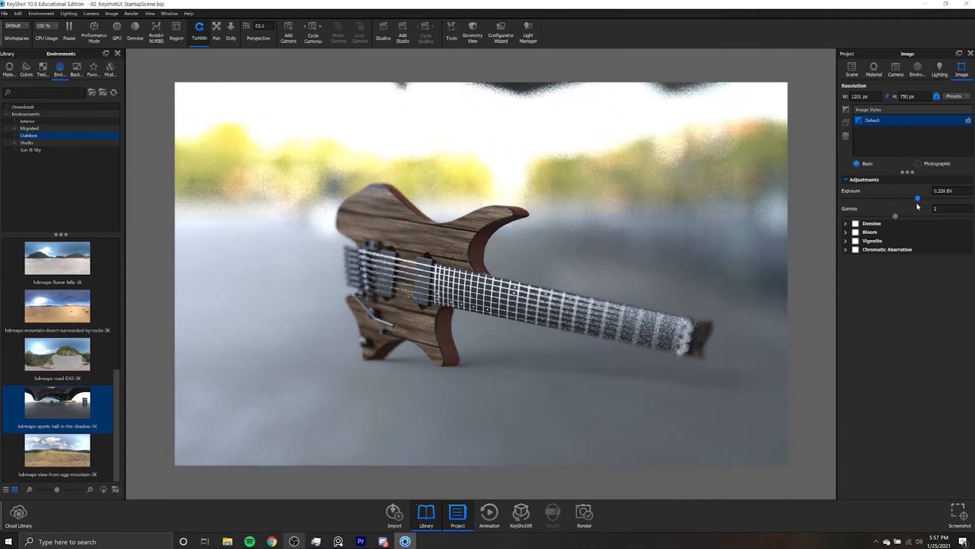
{"action": "left_click", "coordinate": [855, 241]}
{"action": "left_click", "coordinate": [846, 242]}
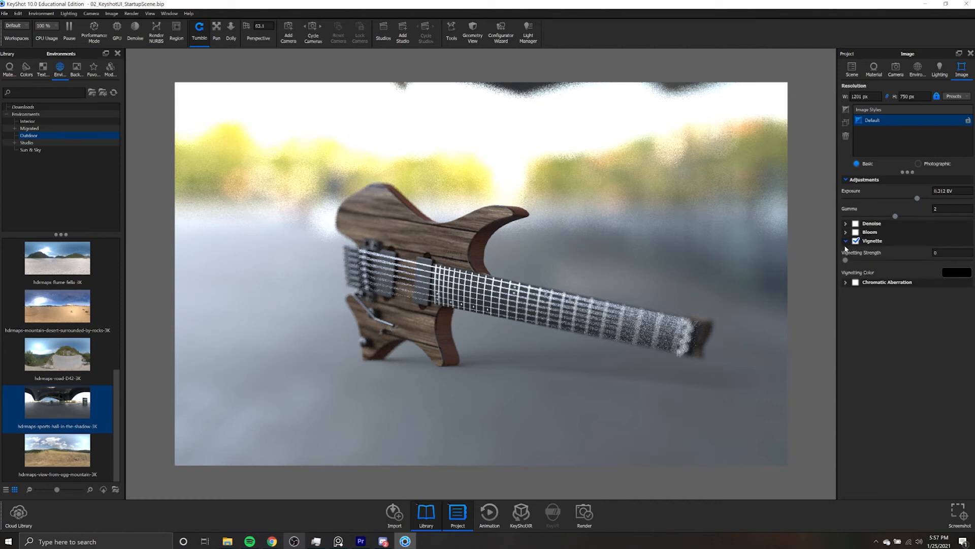
{"action": "left_click_drag", "start_coordinate": [845, 260], "coordinate": [904, 259]}
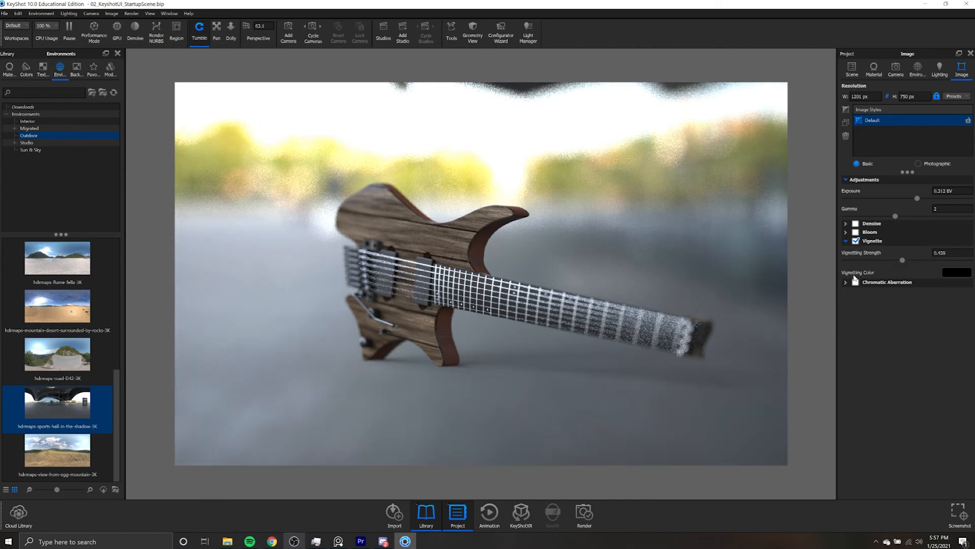
Try chromatic aberration on the image, and turn off both it and the vignette.
{"action": "left_click", "coordinate": [856, 282]}
{"action": "left_click_drag", "start_coordinate": [859, 301], "coordinate": [837, 300]}
{"action": "left_click", "coordinate": [855, 281]}
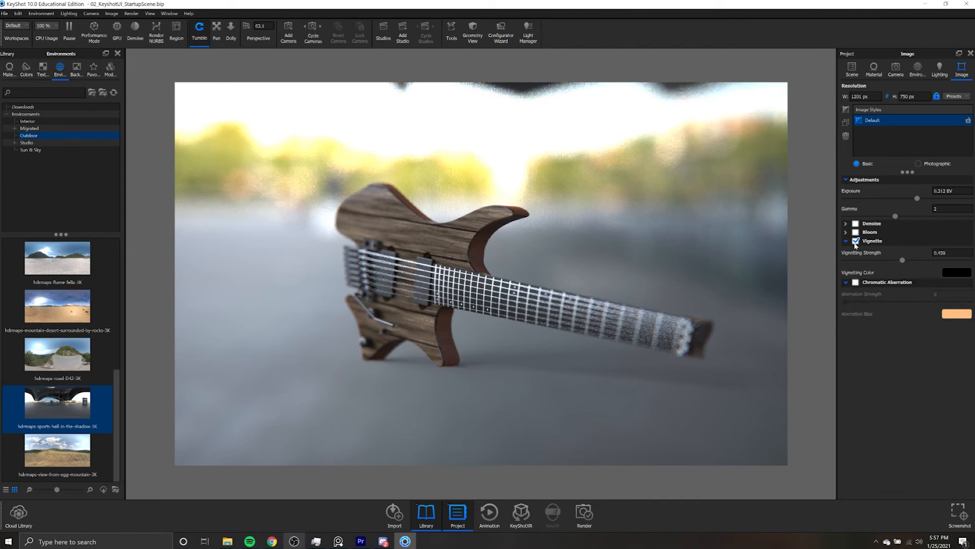
{"action": "left_click", "coordinate": [855, 241]}
Add two new image styles, adjusting the exposure in between, and switch back to the Default style.
{"action": "left_click", "coordinate": [845, 109]}
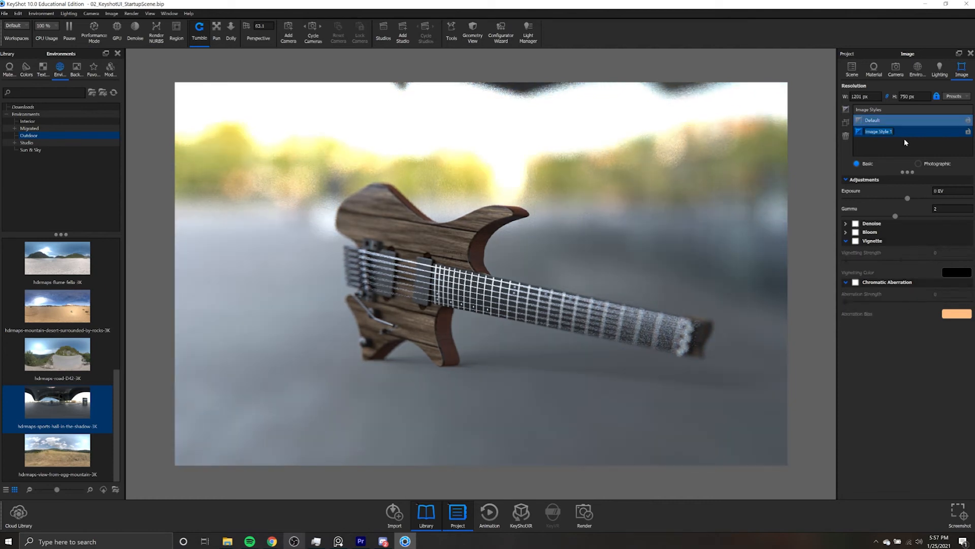
{"action": "left_click_drag", "start_coordinate": [907, 198], "coordinate": [865, 199]}
{"action": "left_click", "coordinate": [846, 109]}
{"action": "left_click", "coordinate": [872, 120]}
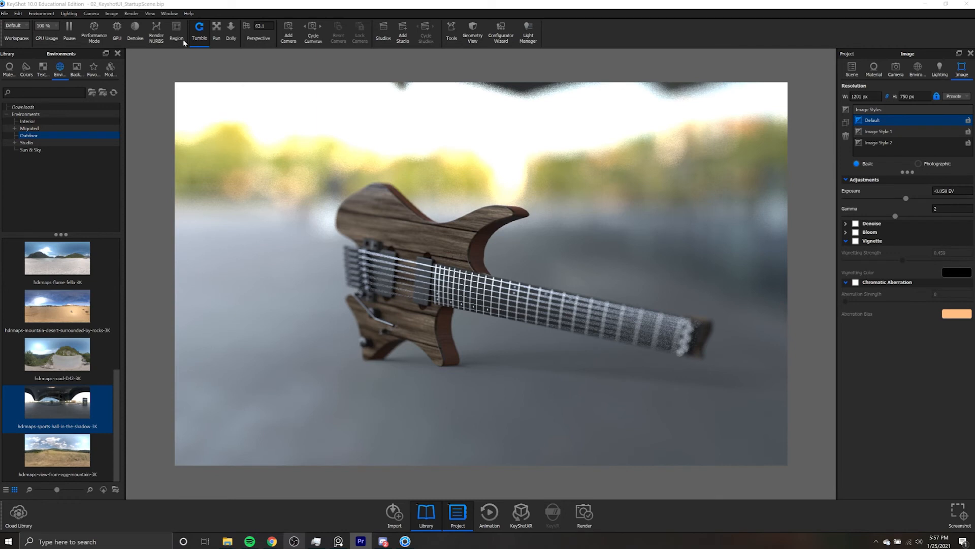
Hide the Light Manager, Configurator Wizard and Geometry View tools from the toolbar and show them all again.
{"action": "left_click", "coordinate": [585, 34]}
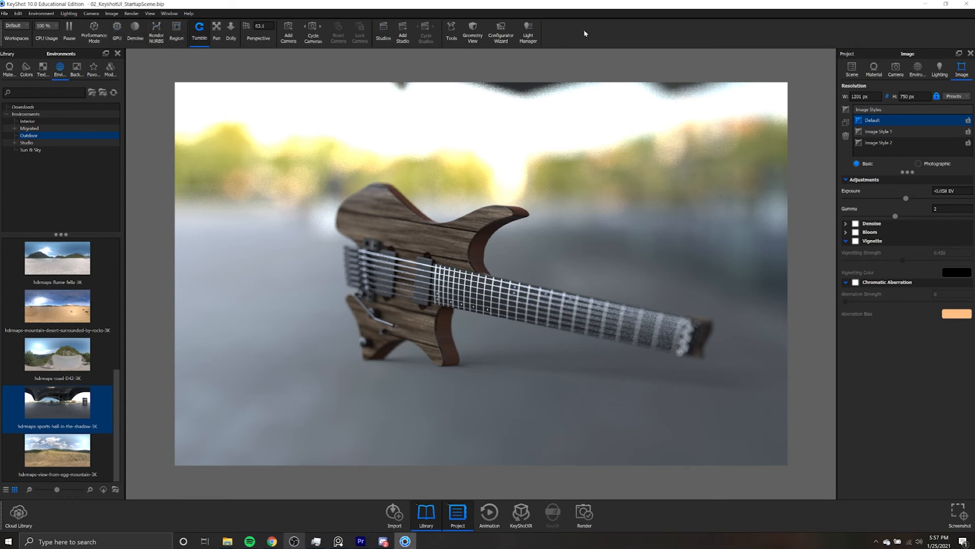
{"action": "right_click", "coordinate": [586, 34]}
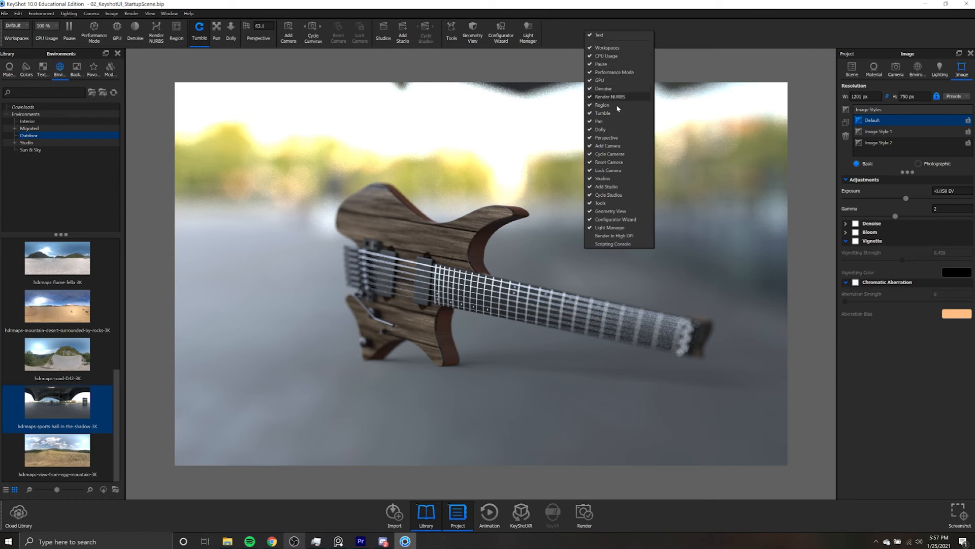
{"action": "left_click", "coordinate": [611, 227]}
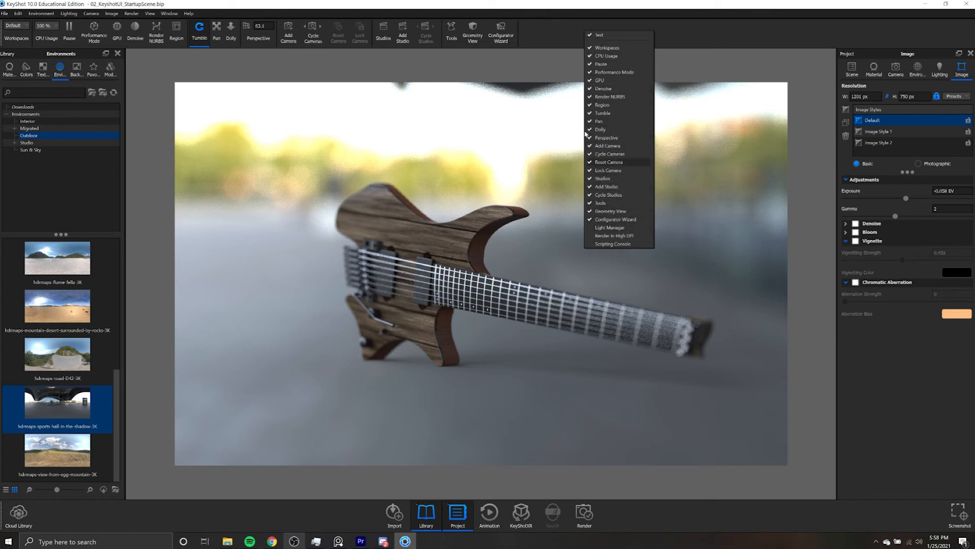
{"action": "left_click", "coordinate": [616, 219]}
{"action": "left_click", "coordinate": [611, 211]}
{"action": "left_click", "coordinate": [610, 211]}
{"action": "left_click", "coordinate": [614, 220]}
{"action": "left_click", "coordinate": [611, 228]}
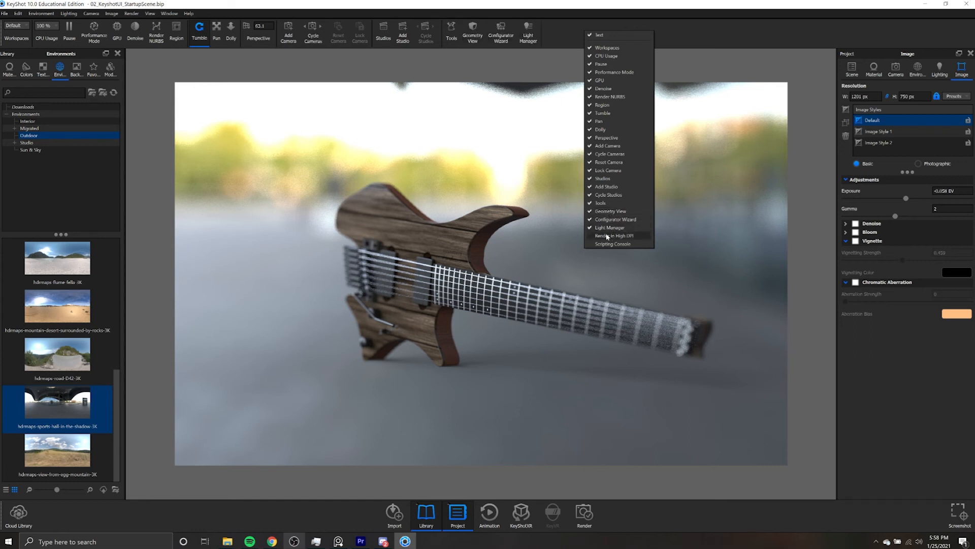
{"action": "left_click", "coordinate": [462, 69]}
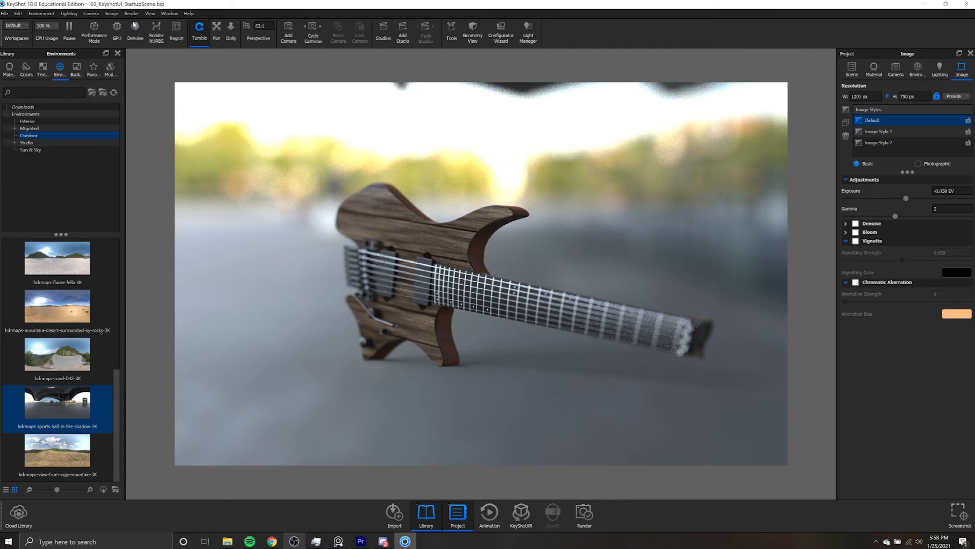
Enable GPU rendering mode and tumble the camera to view the guitar from a higher angle.
{"action": "left_click", "coordinate": [119, 32]}
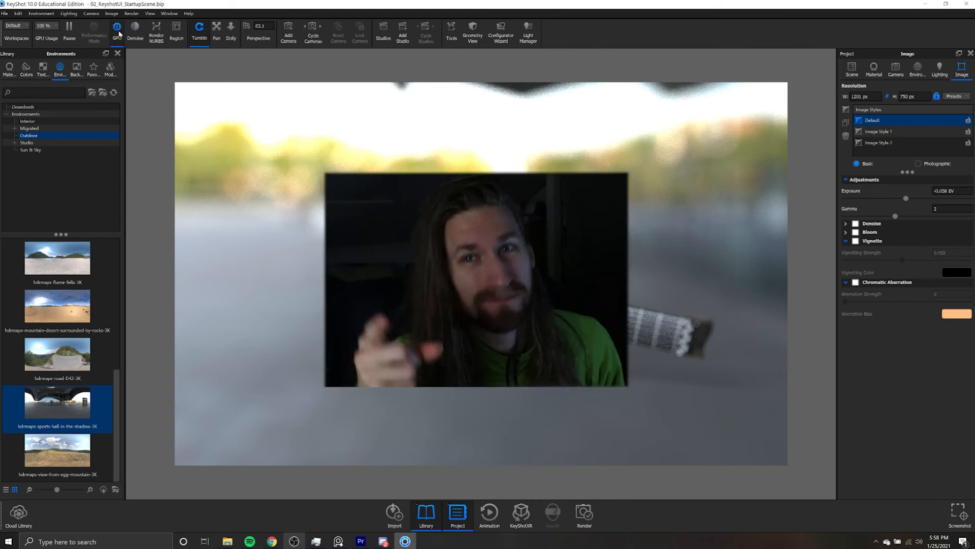
{"action": "left_click_drag", "start_coordinate": [483, 331], "coordinate": [503, 386]}
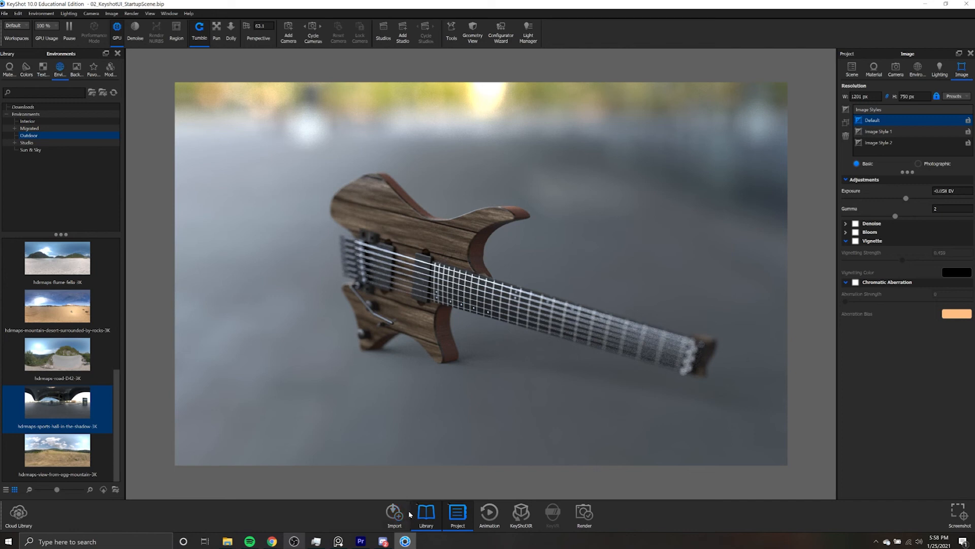
Hide and show the Library and Project panels, and open and close the Animation timeline.
{"action": "left_click", "coordinate": [429, 515]}
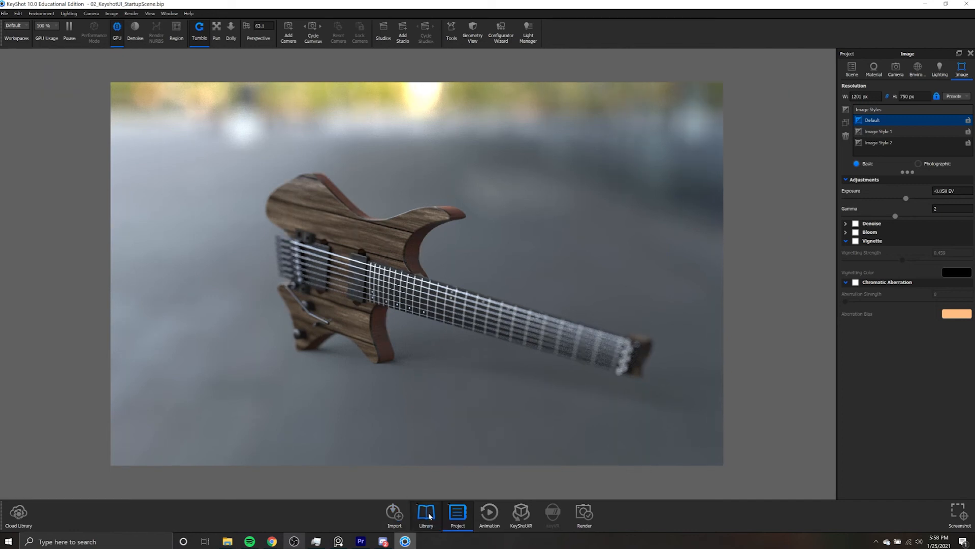
{"action": "left_click", "coordinate": [429, 515]}
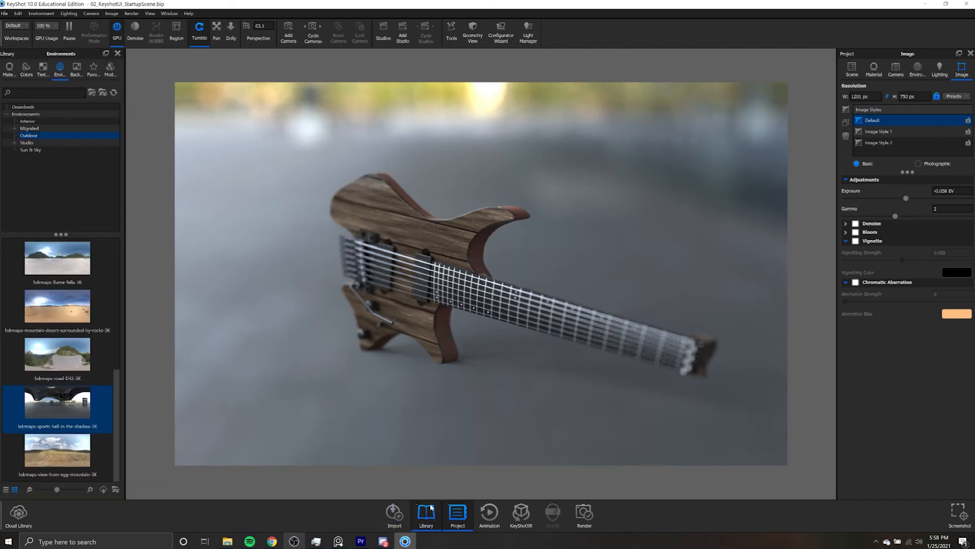
{"action": "left_click", "coordinate": [456, 514]}
{"action": "left_click", "coordinate": [456, 514]}
{"action": "left_click", "coordinate": [487, 513]}
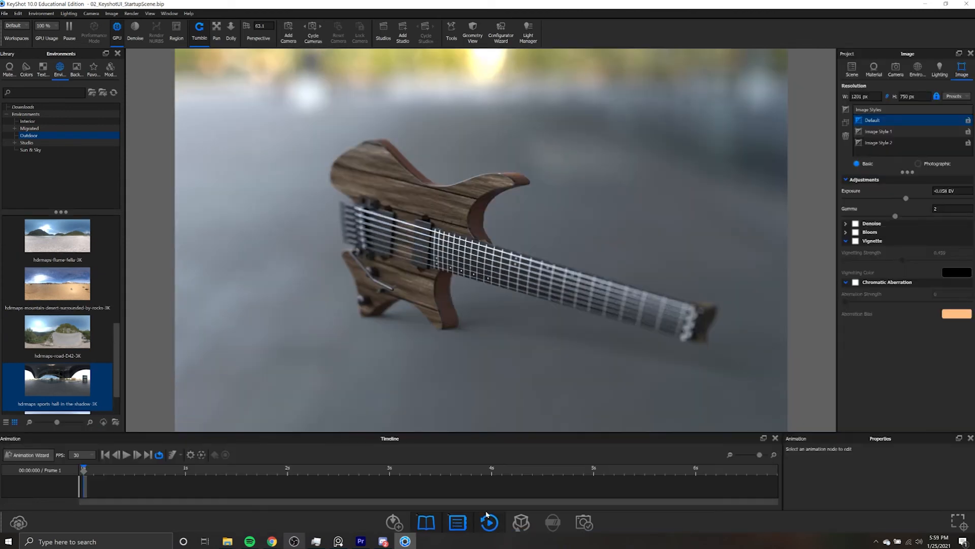
{"action": "left_click", "coordinate": [487, 518]}
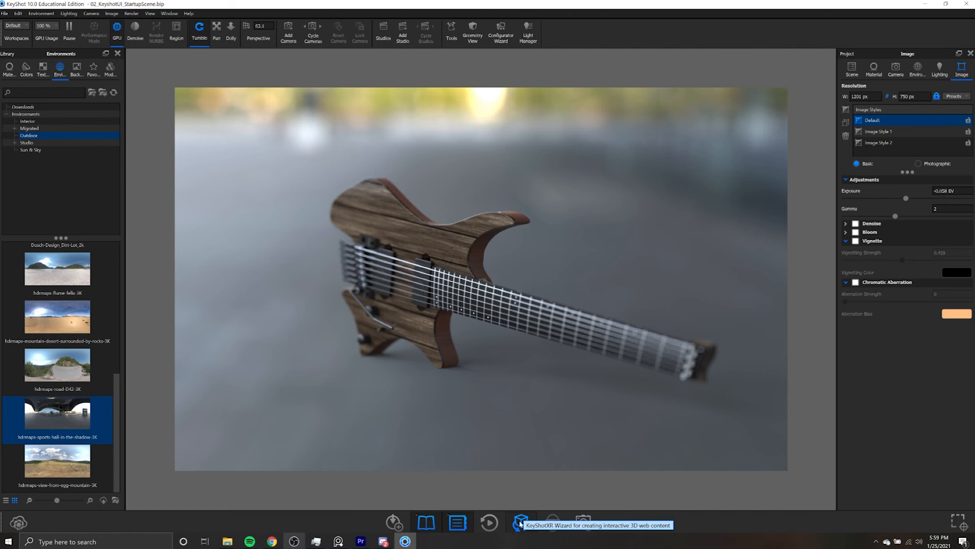
Set the icon size of the main toolbar below the viewport to Small.
{"action": "right_click", "coordinate": [618, 519]}
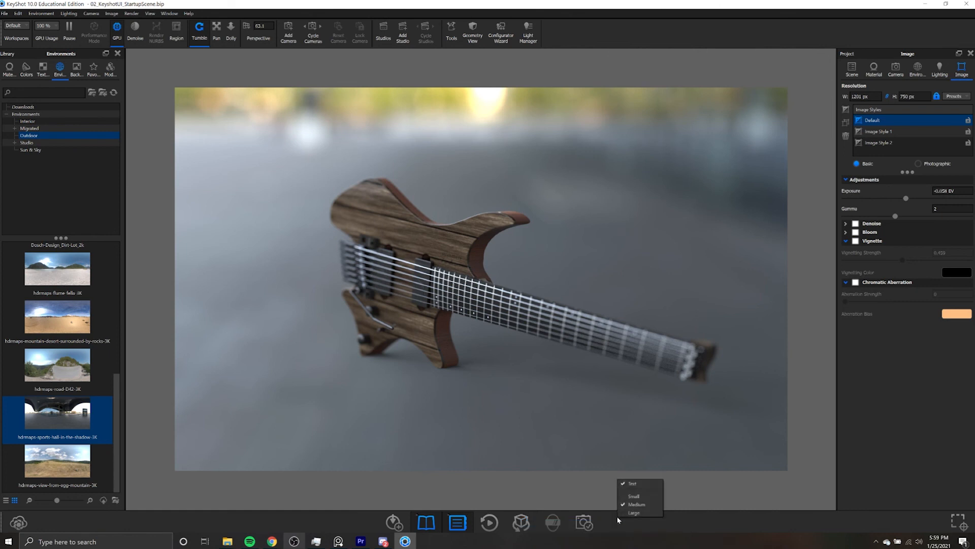
{"action": "left_click", "coordinate": [633, 496]}
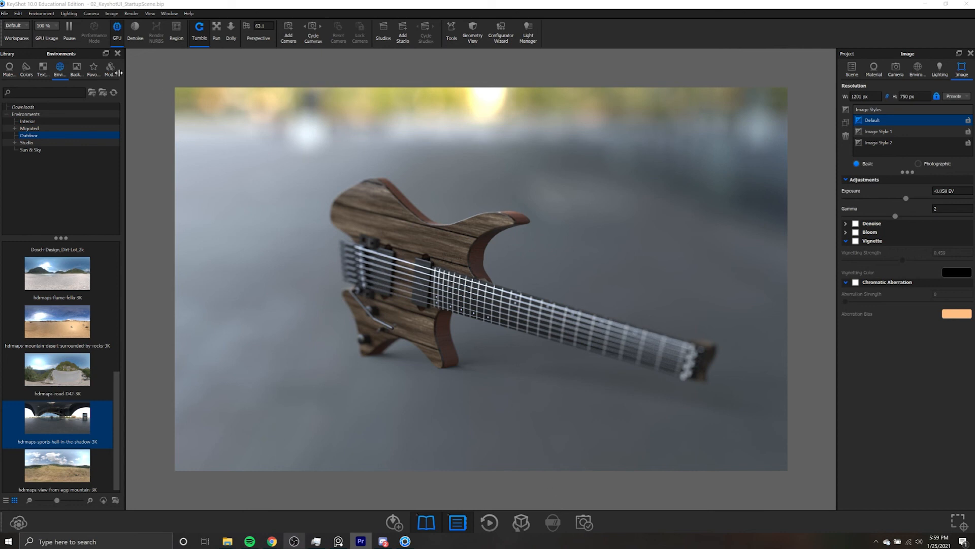
Dock the Project and Library panels side by side, with Lighting split off below Project and Materials below Library.
{"action": "left_click_drag", "start_coordinate": [57, 53], "coordinate": [2, 175]}
{"action": "left_click_drag", "start_coordinate": [907, 53], "coordinate": [137, 276]}
{"action": "left_click_drag", "start_coordinate": [267, 207], "coordinate": [346, 201]}
{"action": "left_click_drag", "start_coordinate": [128, 71], "coordinate": [96, 351]}
{"action": "left_click_drag", "start_coordinate": [190, 70], "coordinate": [240, 483]}
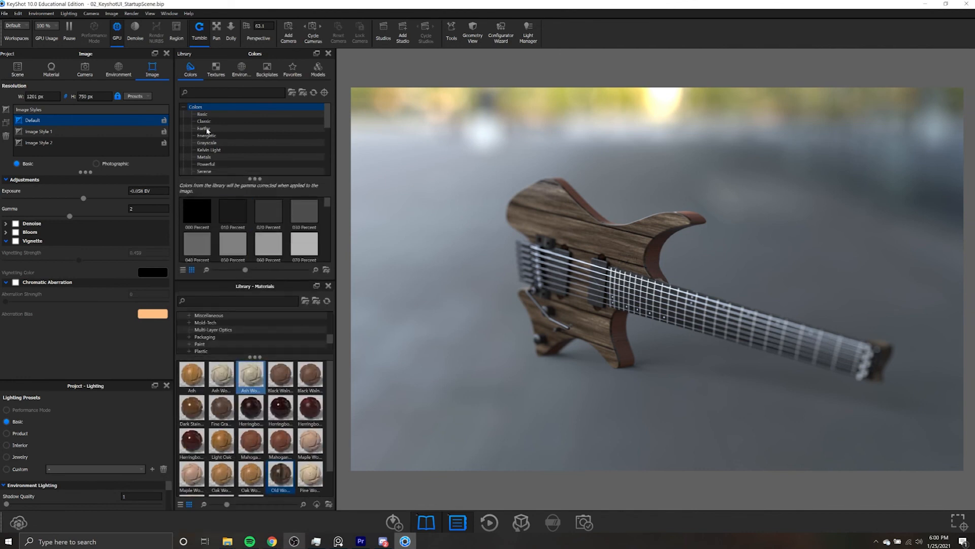
Revert the Default workspace to its saved layout.
{"action": "left_click", "coordinate": [15, 25]}
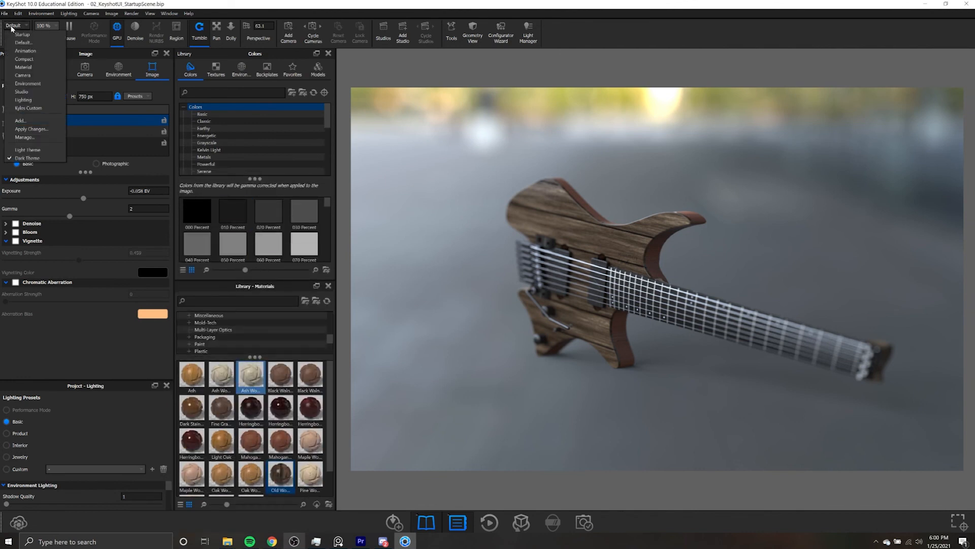
{"action": "left_click", "coordinate": [28, 43]}
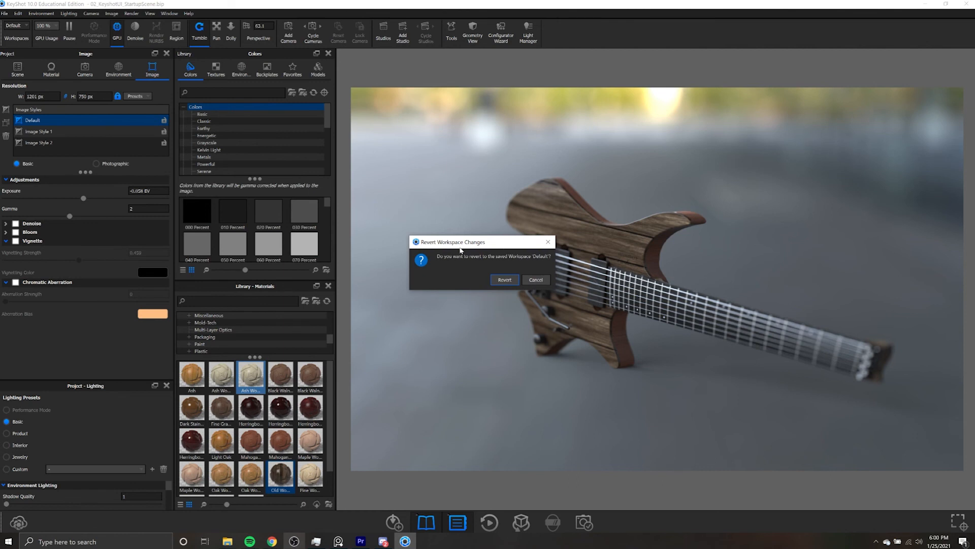
{"action": "left_click", "coordinate": [505, 280]}
Open the list of available workspaces.
{"action": "left_click", "coordinate": [20, 25]}
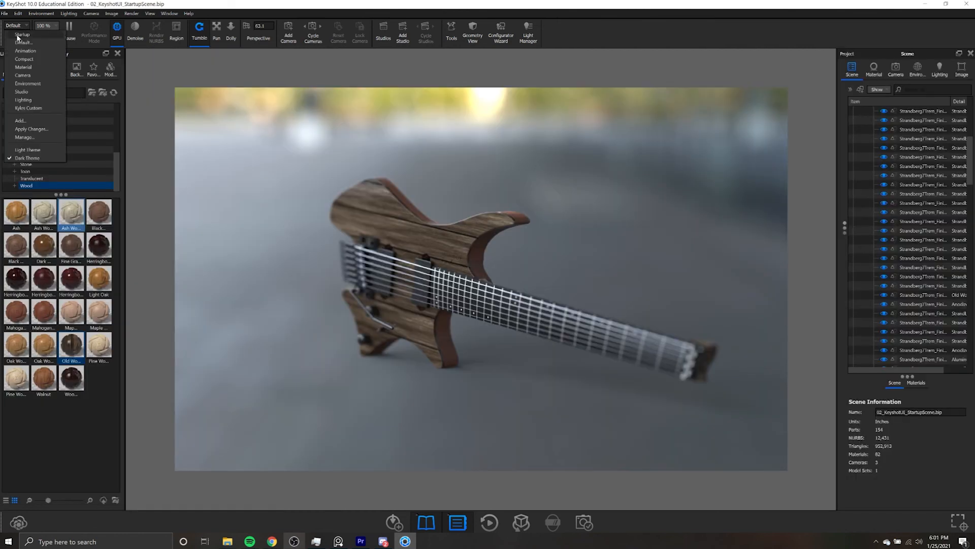